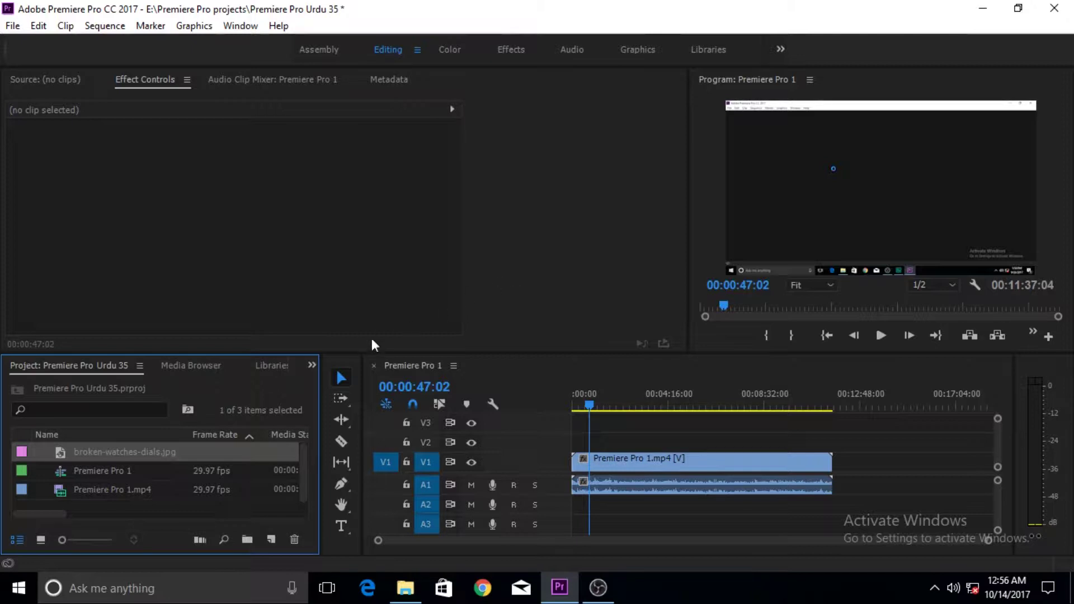
# Place broken-watches-dials.jpg on track V2 starting at 00:00:47:02 and extend it to about 00:02:32.
pyautogui.moveTo(58, 457); pyautogui.dragTo(604, 448)
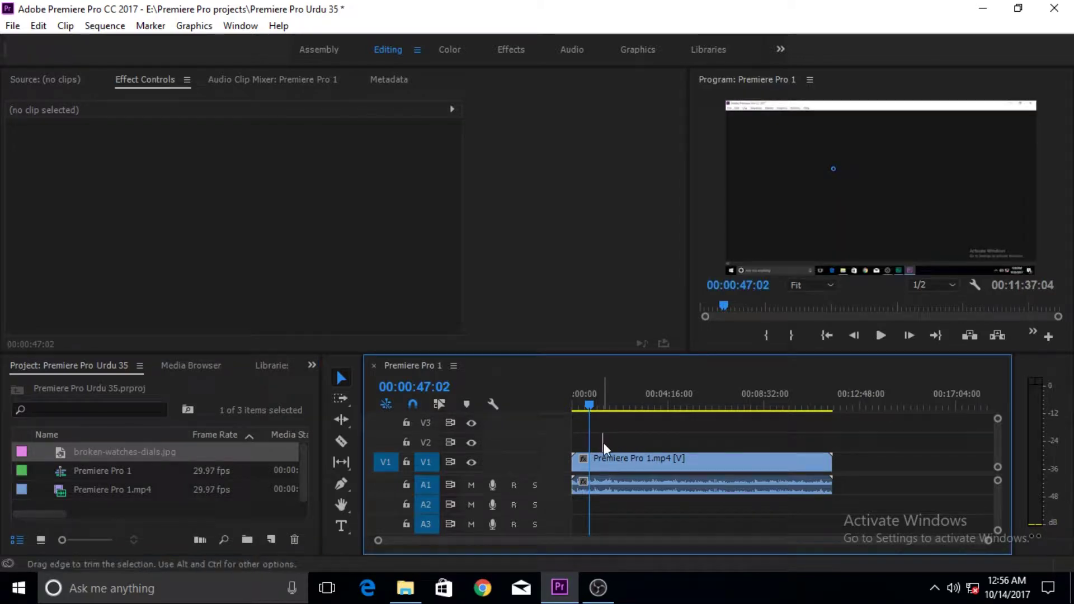
pyautogui.press('=')
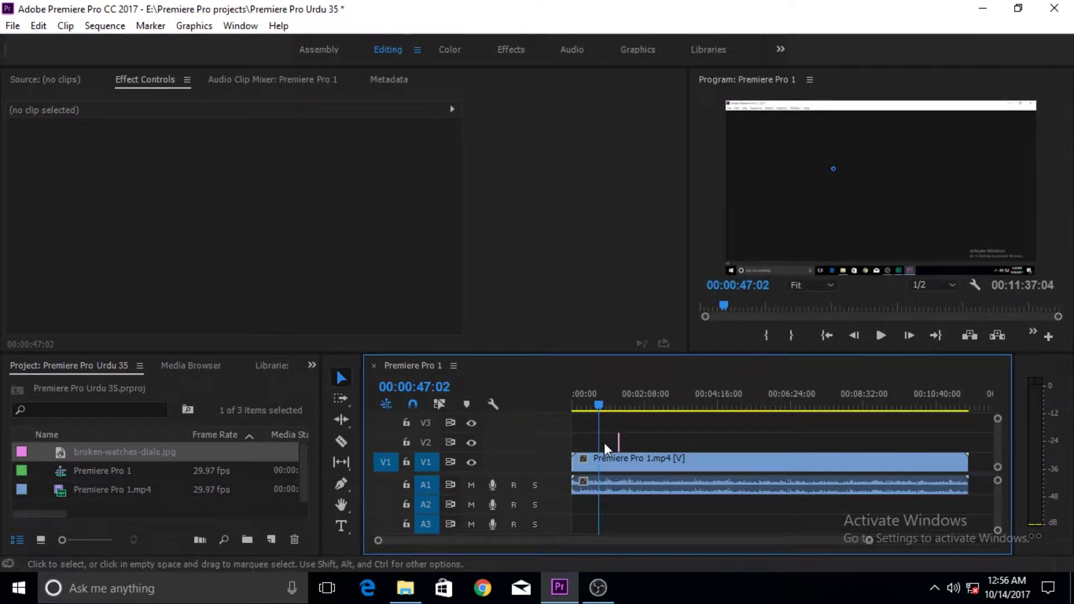
pyautogui.moveTo(620, 442)
pyautogui.mouseDown()
pyautogui.moveTo(681, 443)
pyautogui.moveTo(615, 439)
pyautogui.mouseUp()
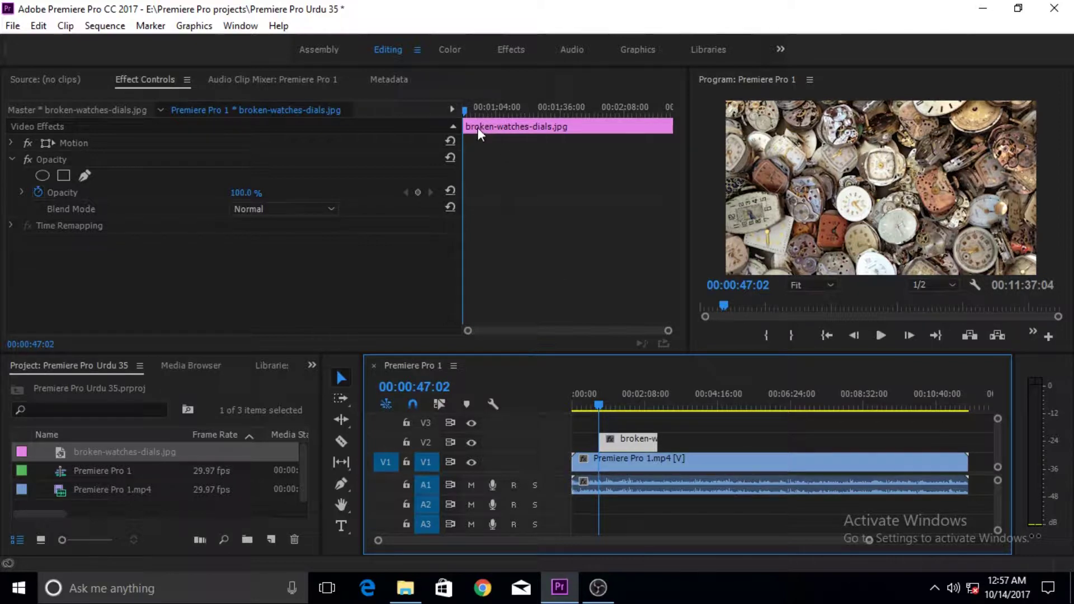
# Widen the keyframe area in Effect Controls and compare the effect properties of the video, audio and image clips.
pyautogui.moveTo(462, 179); pyautogui.dragTo(407, 183)
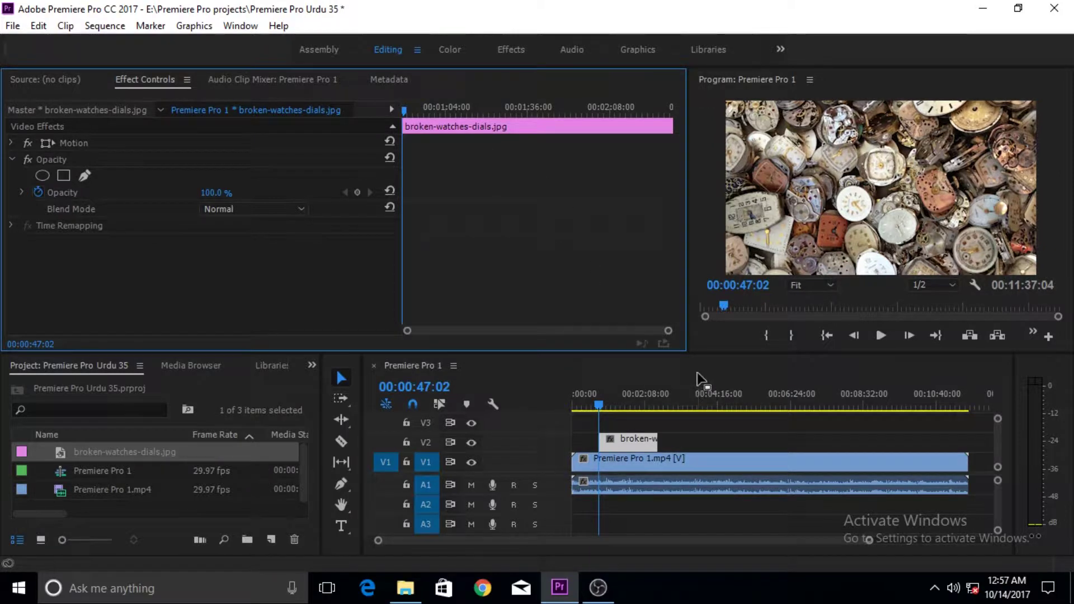
pyautogui.click(643, 466)
pyautogui.click(641, 487)
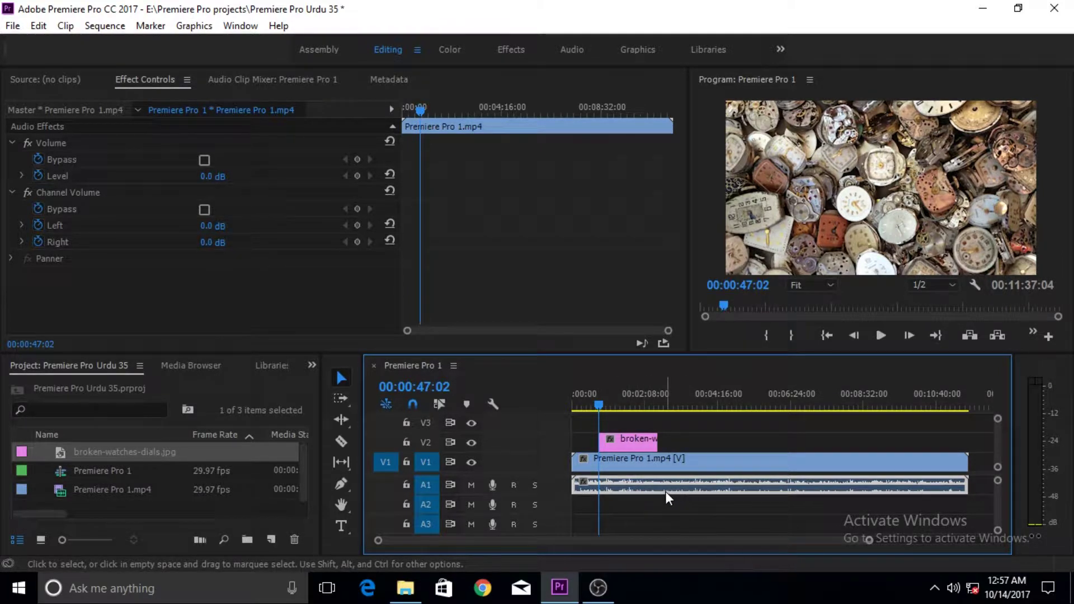
pyautogui.click(682, 462)
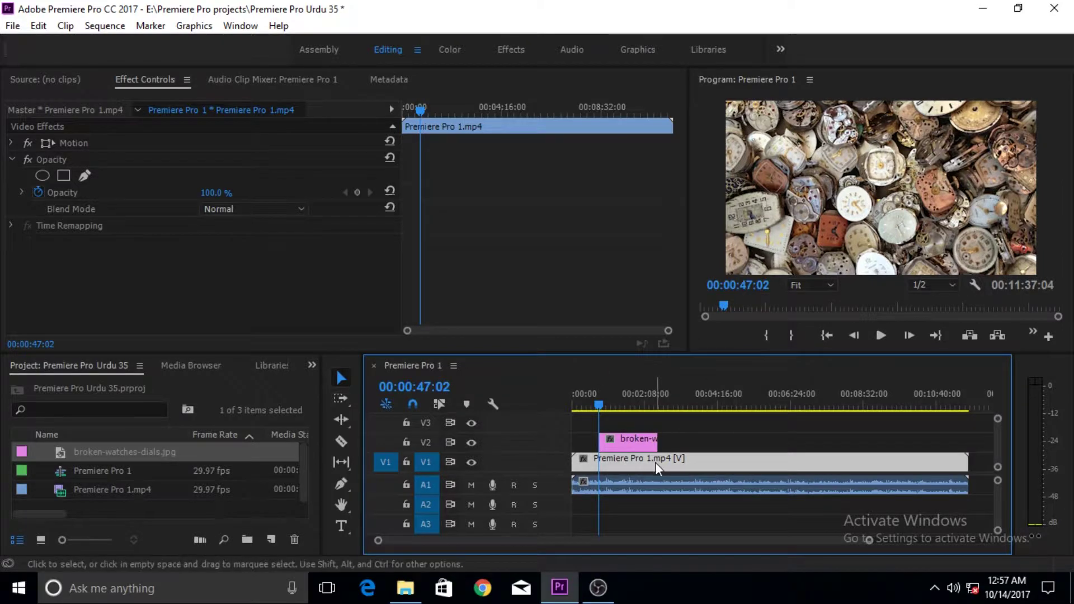
pyautogui.click(654, 482)
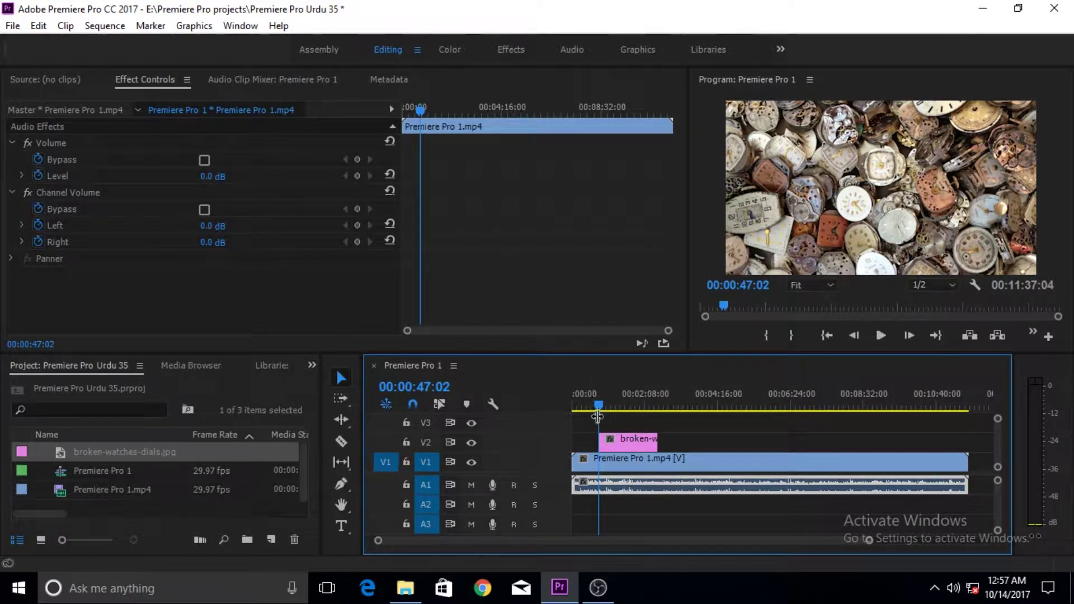
pyautogui.click(633, 440)
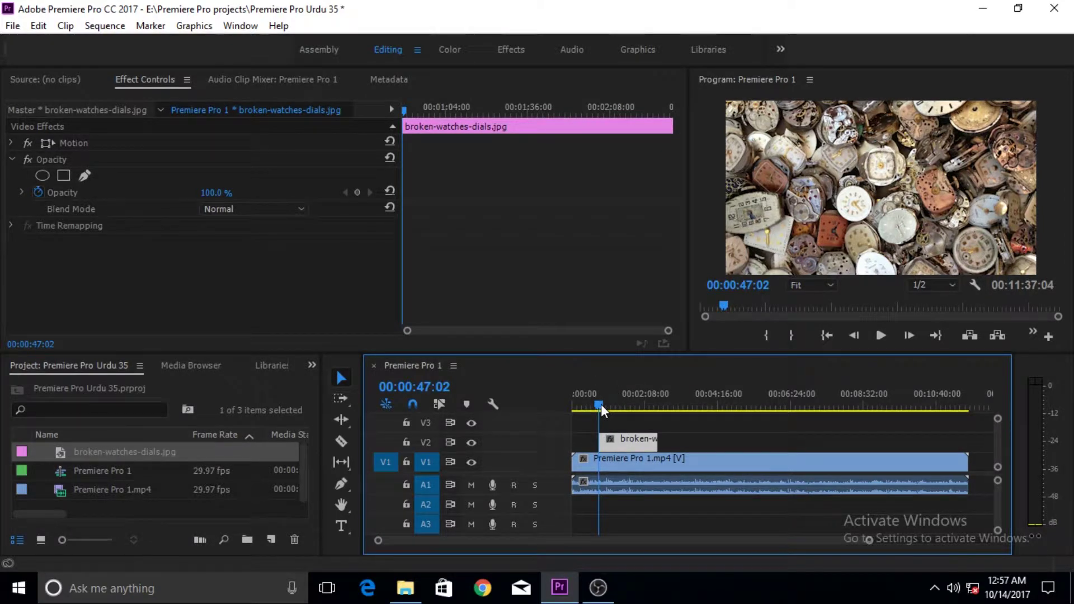
# Scrub through the watches image from its start to its end and review its effect properties against the main video's.
pyautogui.moveTo(600, 404)
pyautogui.mouseDown()
pyautogui.moveTo(617, 405)
pyautogui.moveTo(603, 404)
pyautogui.mouseUp()
pyautogui.moveTo(599, 403); pyautogui.dragTo(660, 398)
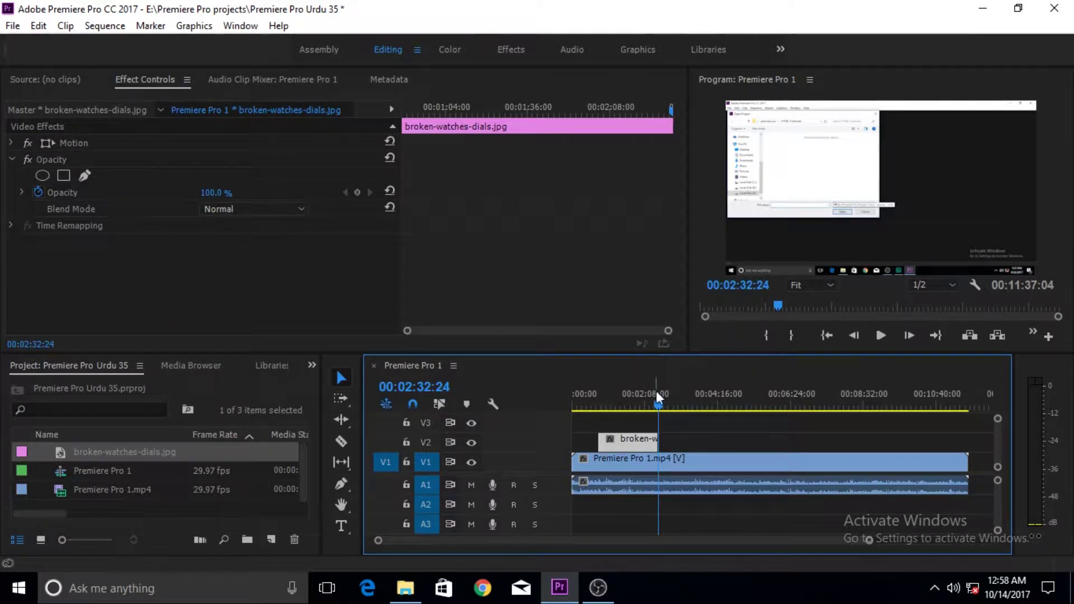
pyautogui.moveTo(657, 404); pyautogui.dragTo(656, 405)
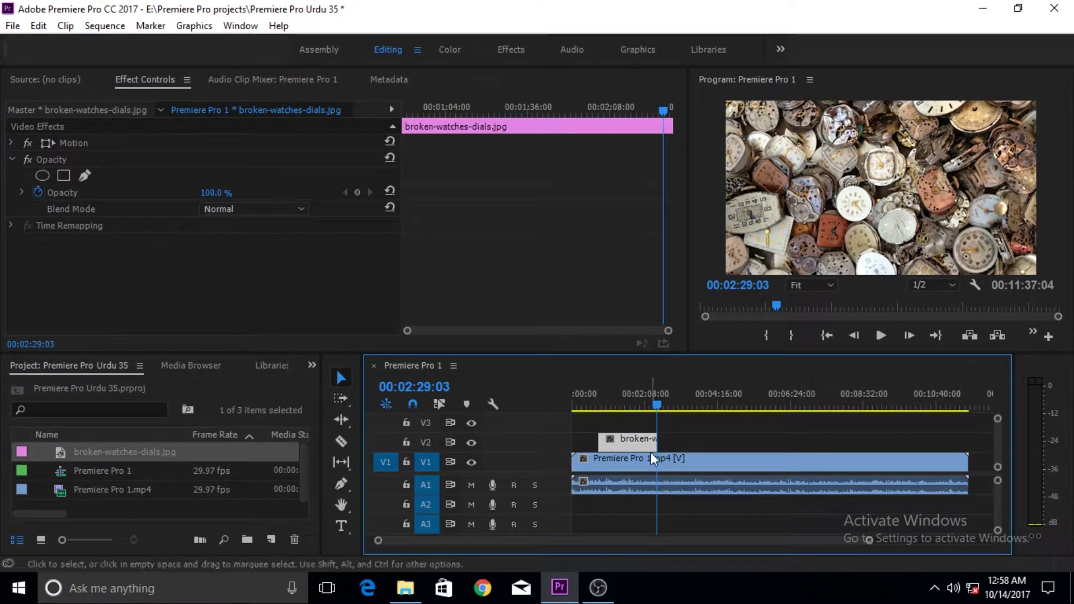
pyautogui.click(700, 461)
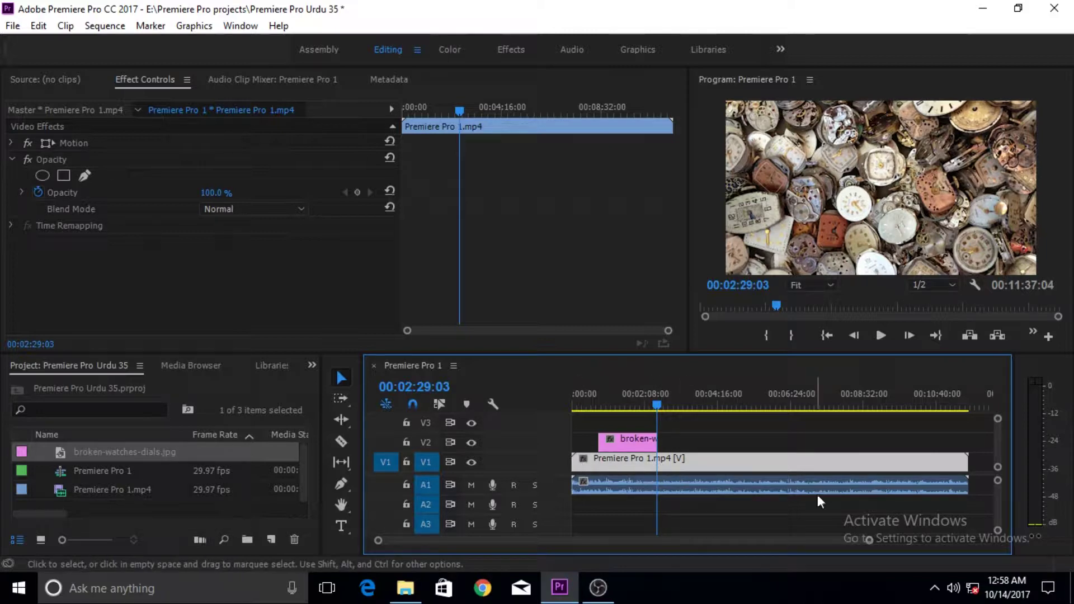
pyautogui.click(763, 427)
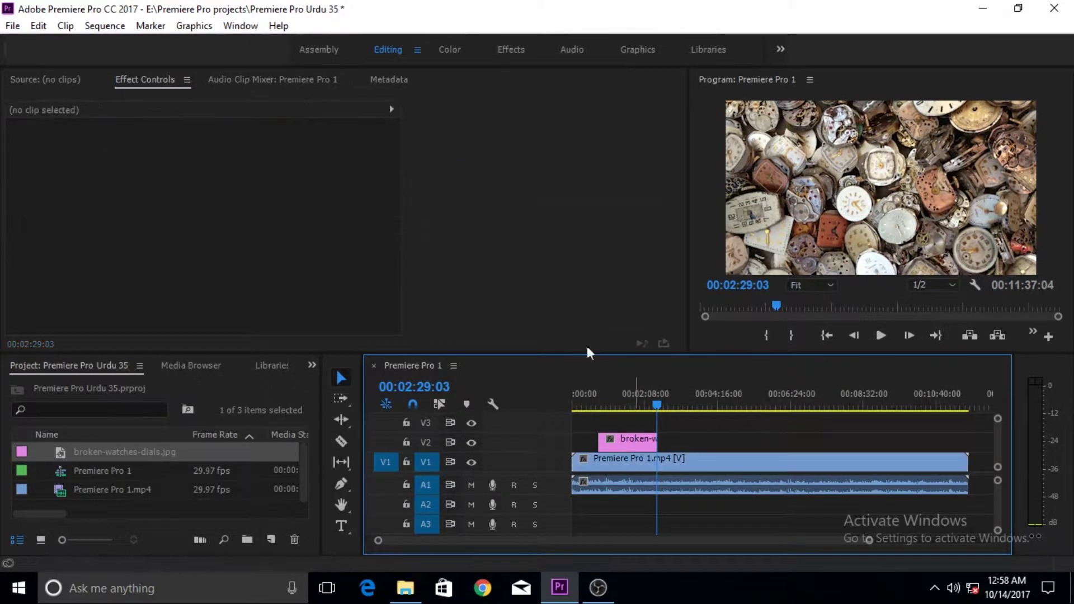
pyautogui.click(671, 463)
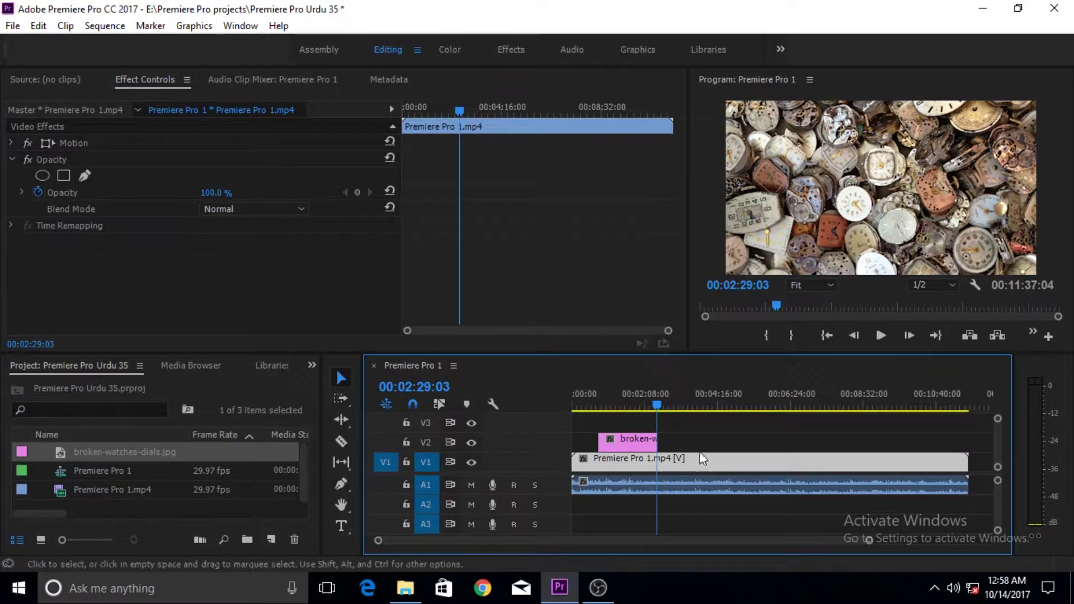
pyautogui.click(616, 441)
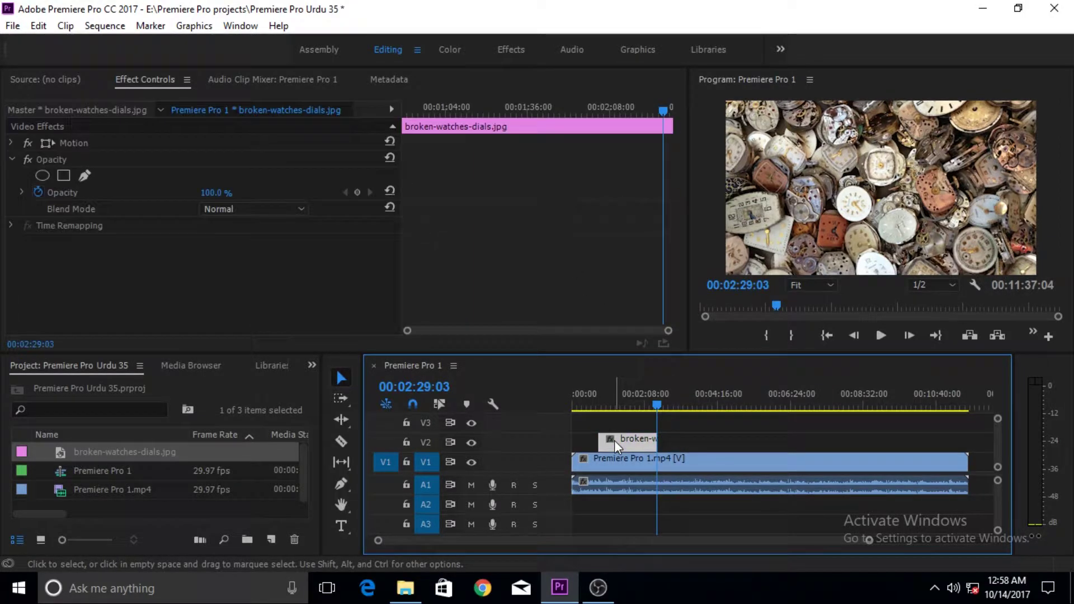
# Return the playhead to the image clip's start at 00:00:47:02 and expand its Motion properties.
pyautogui.moveTo(659, 405); pyautogui.dragTo(601, 410)
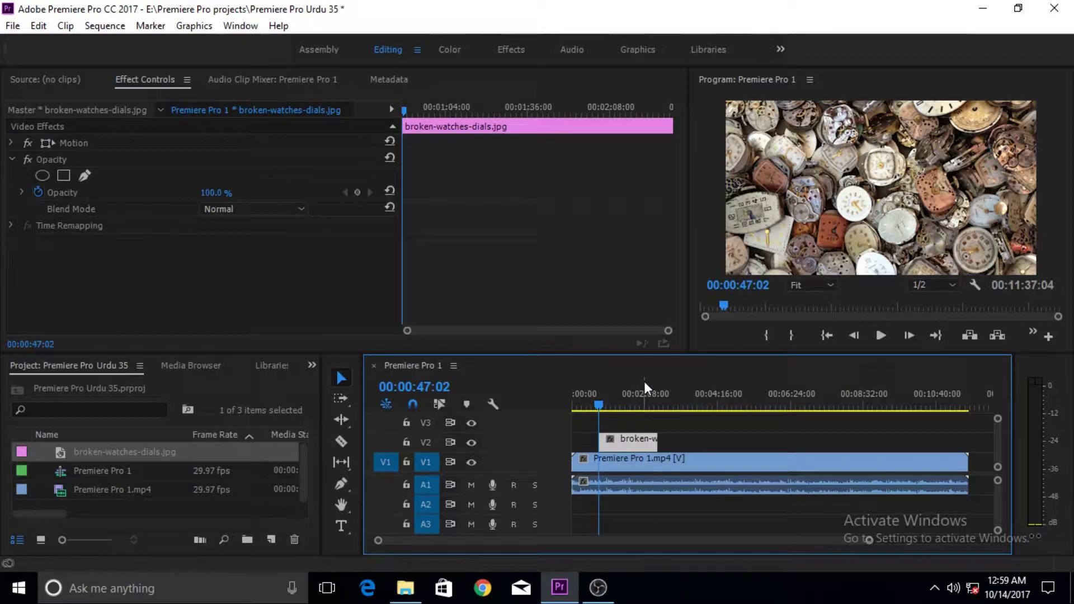
pyautogui.click(12, 143)
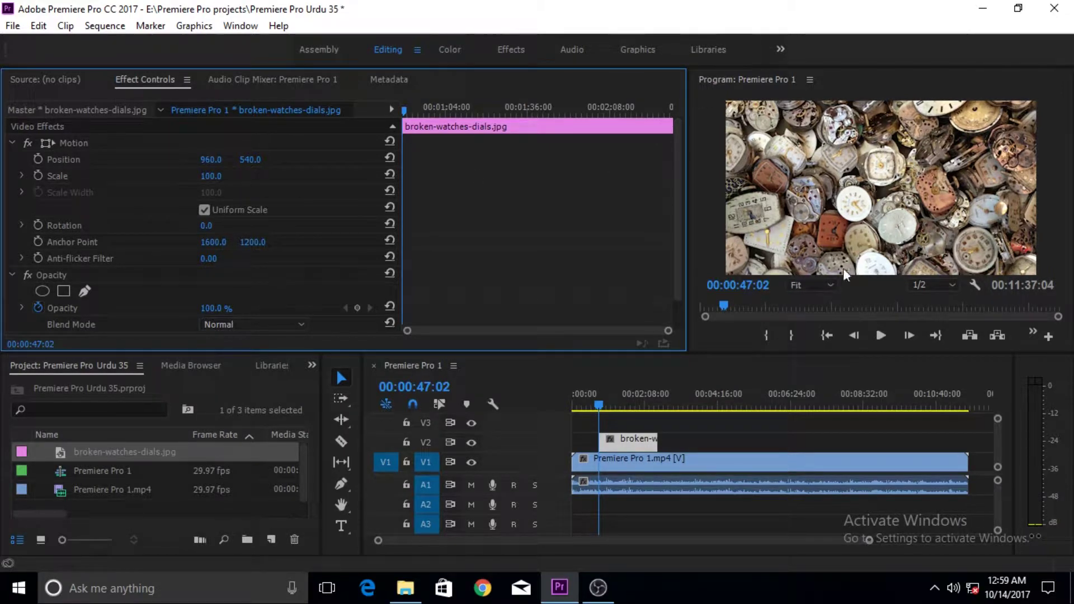
# Try Scale to Frame Size on the watches image and switch the option back off.
pyautogui.click(828, 285)
pyautogui.click(828, 285)
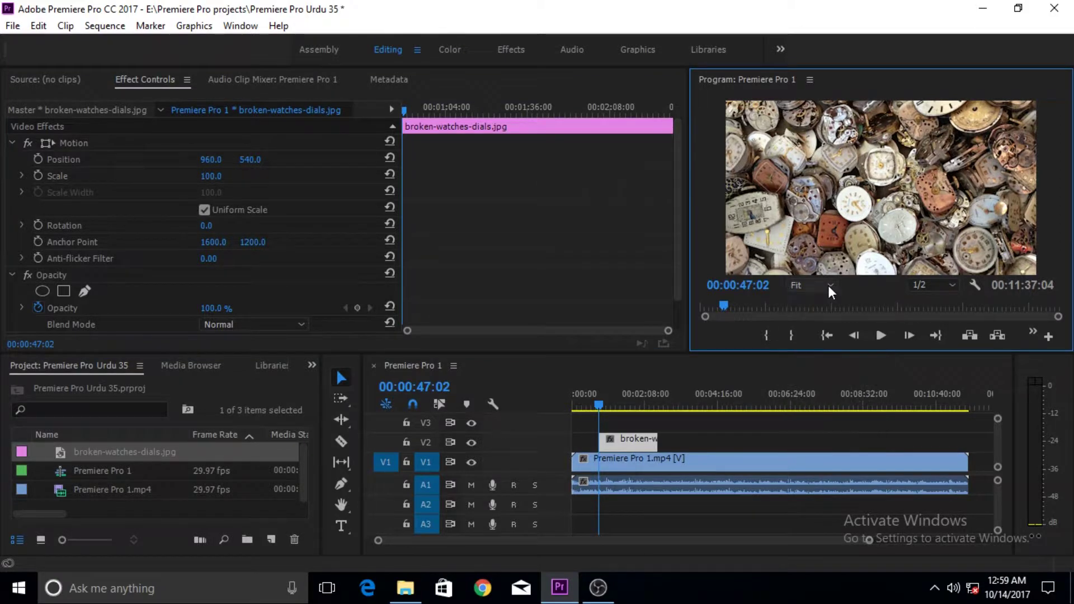
pyautogui.rightClick(633, 438)
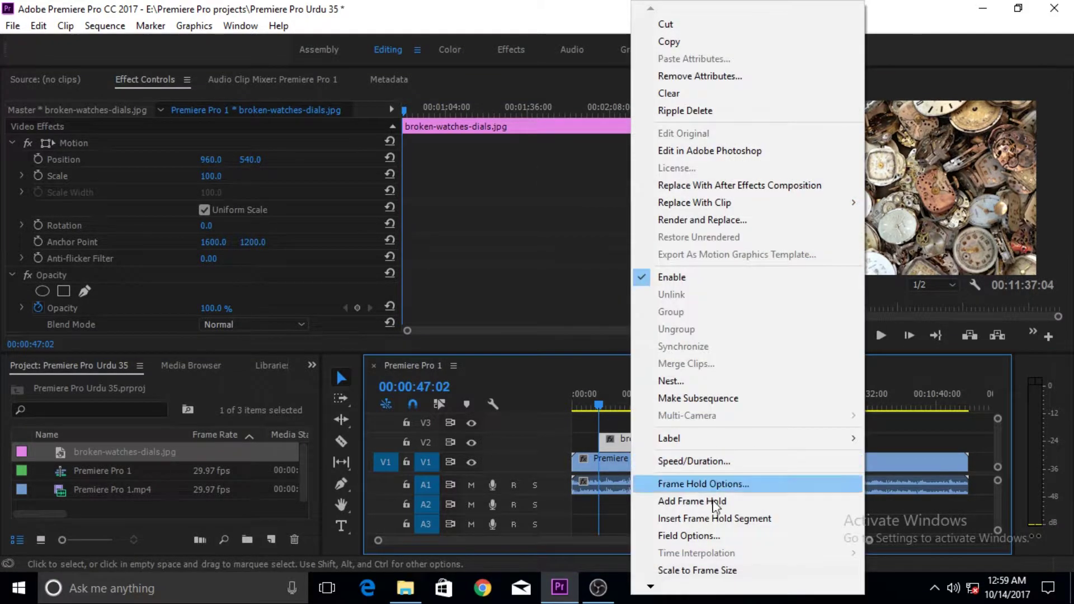
pyautogui.click(706, 579)
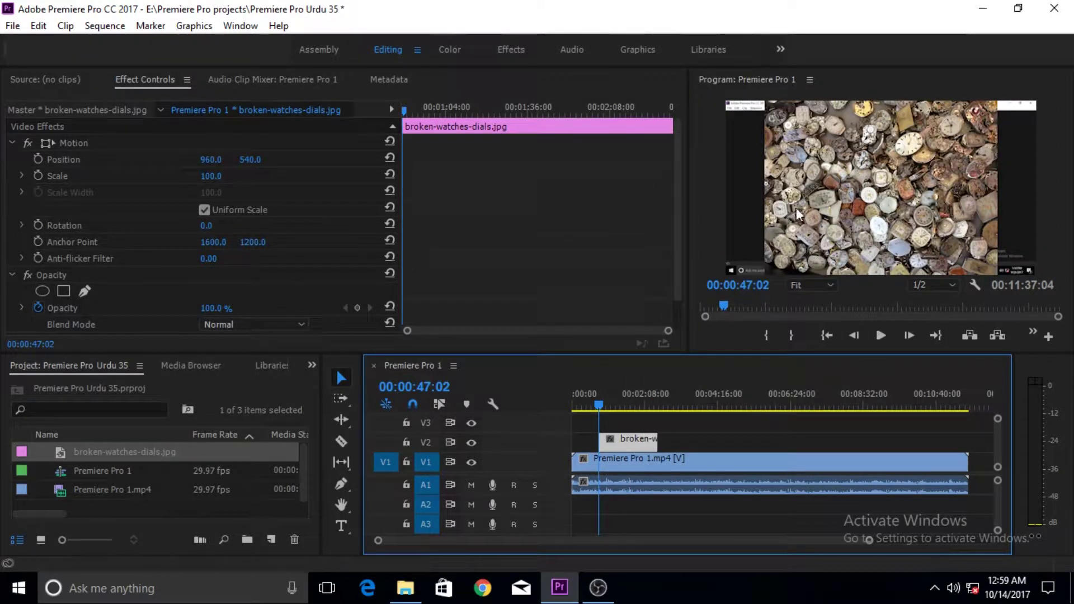
pyautogui.rightClick(847, 178)
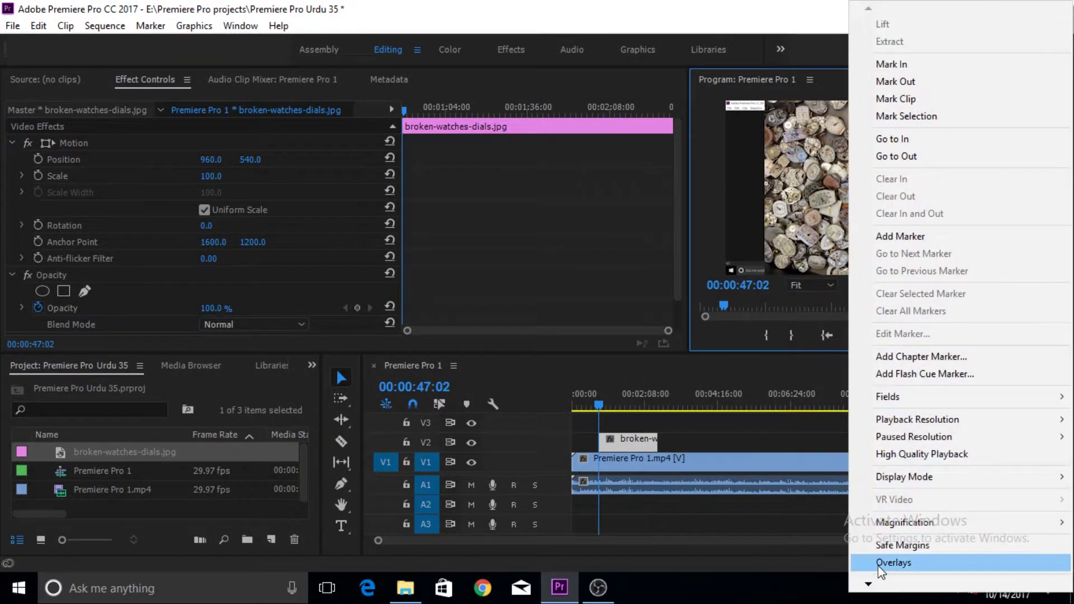
pyautogui.moveTo(866, 586)
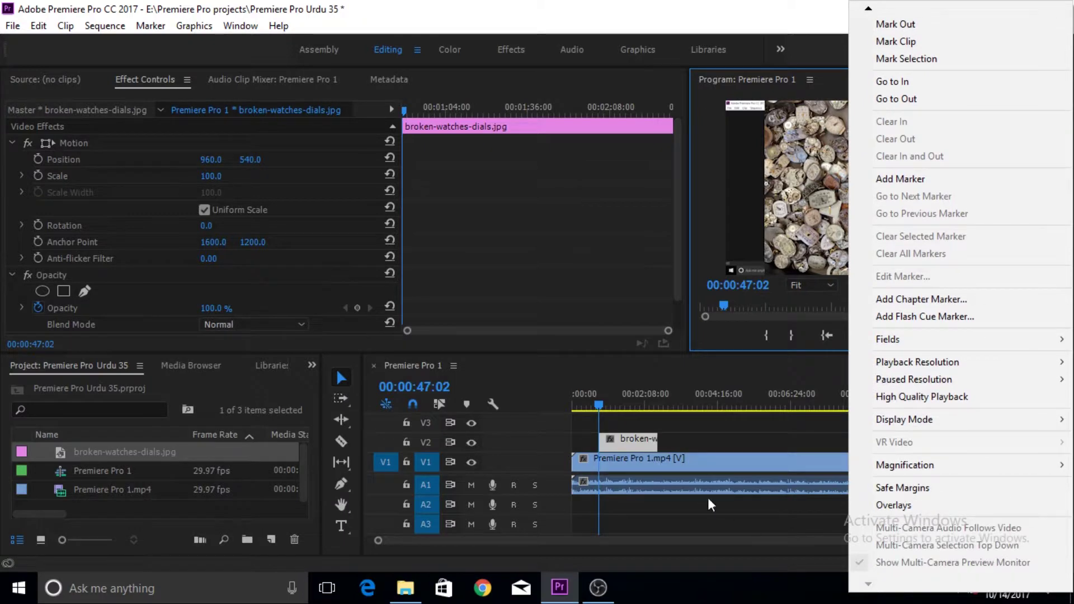
pyautogui.click(631, 441)
pyautogui.rightClick(631, 441)
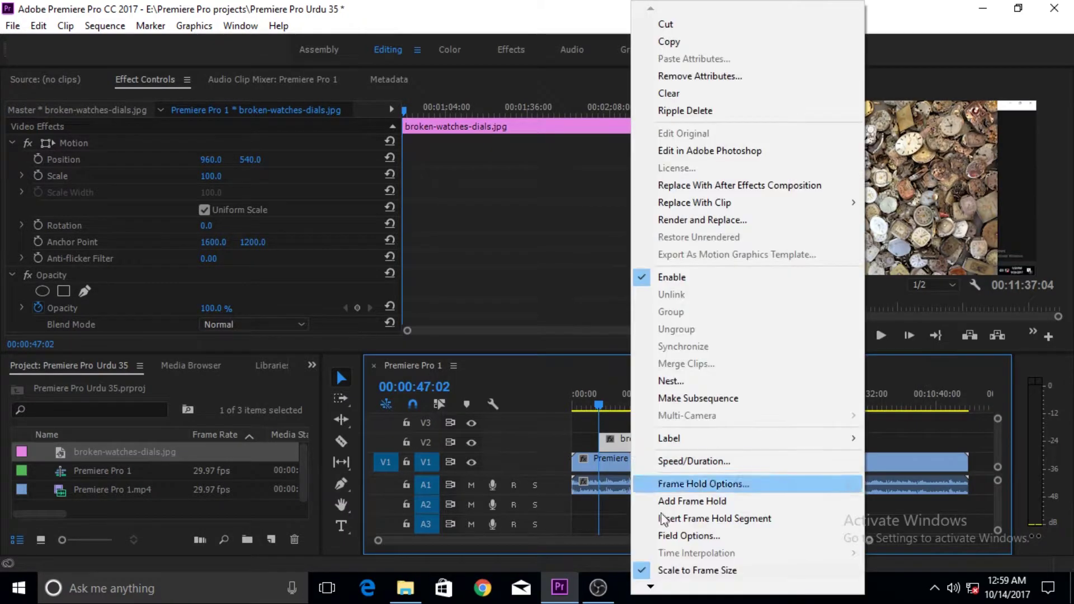
pyautogui.click(659, 566)
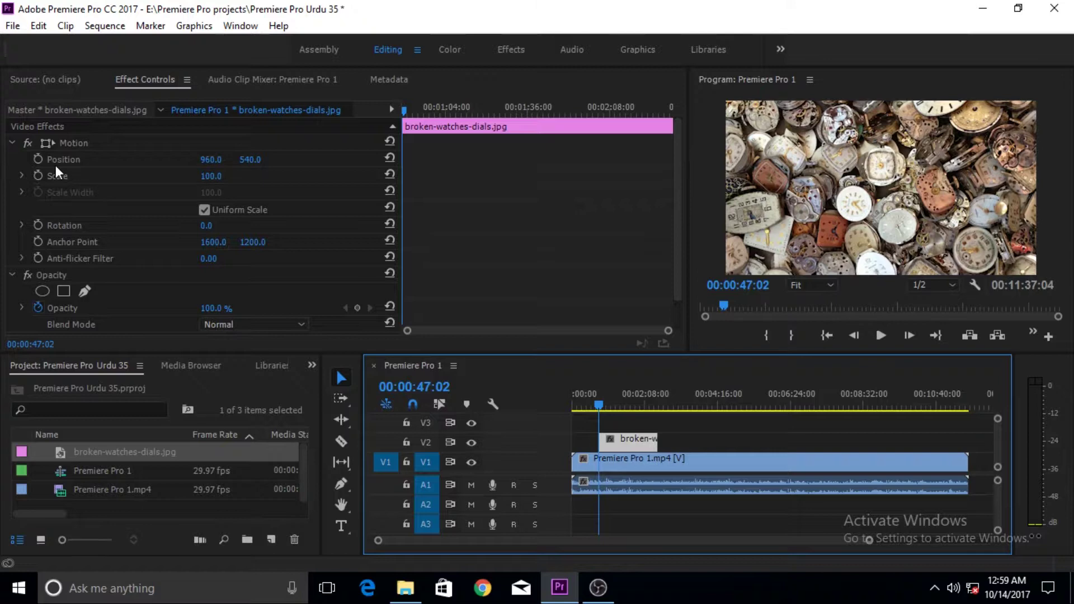
# Enable Position and Scale keyframing for the watches image at 00:00:47:02.
pyautogui.click(38, 162)
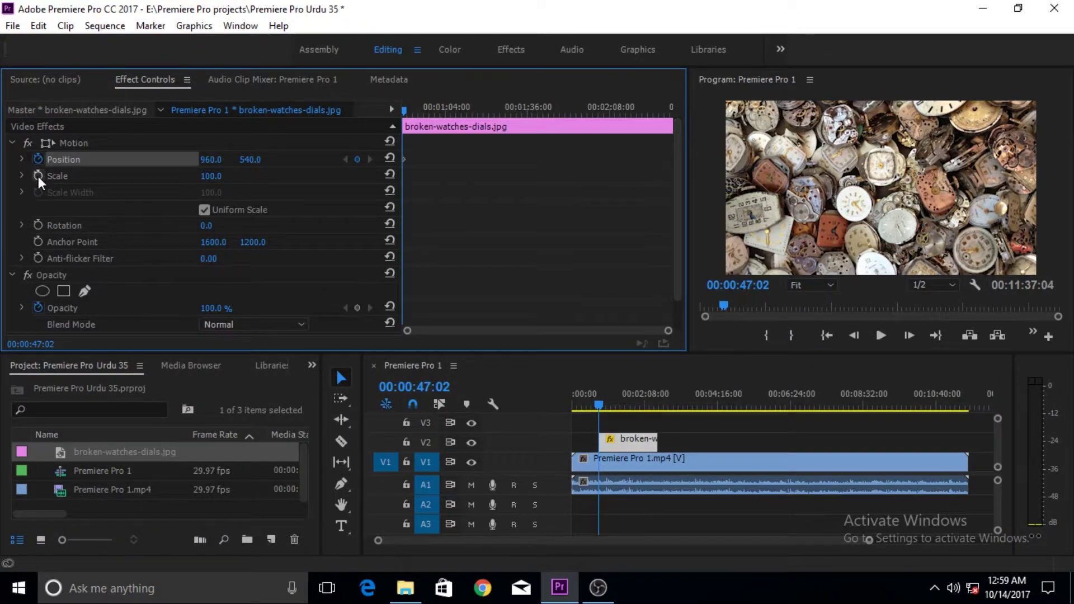
pyautogui.click(38, 176)
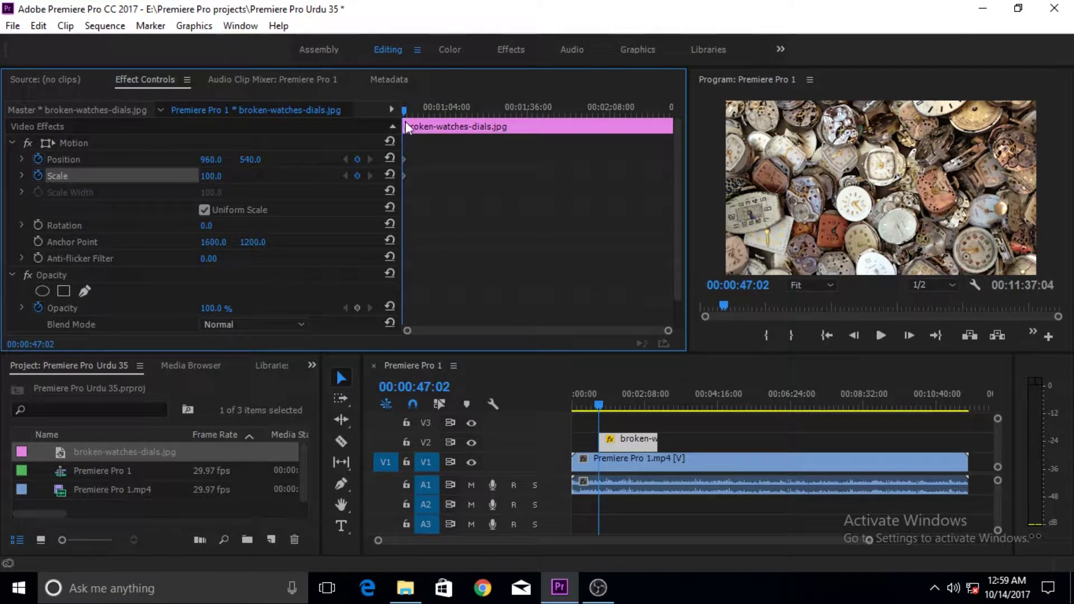
# Keyframe the watches image at 00:01:23:25 by shifting it up and to the right to about position 1455.8, 325.9.
pyautogui.moveTo(404, 111); pyautogui.dragTo(499, 109)
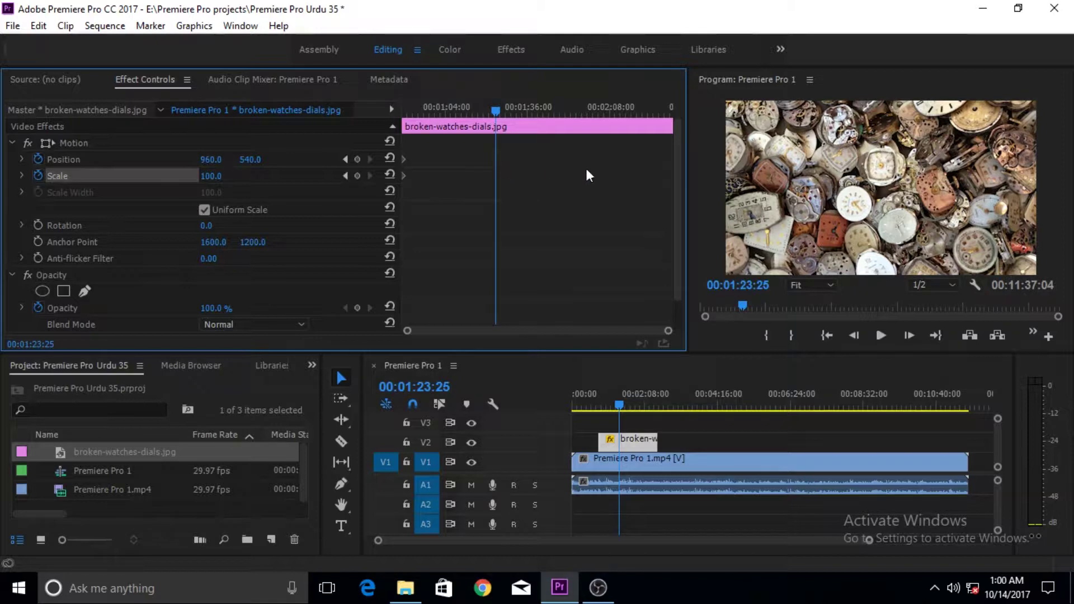
pyautogui.click(836, 231)
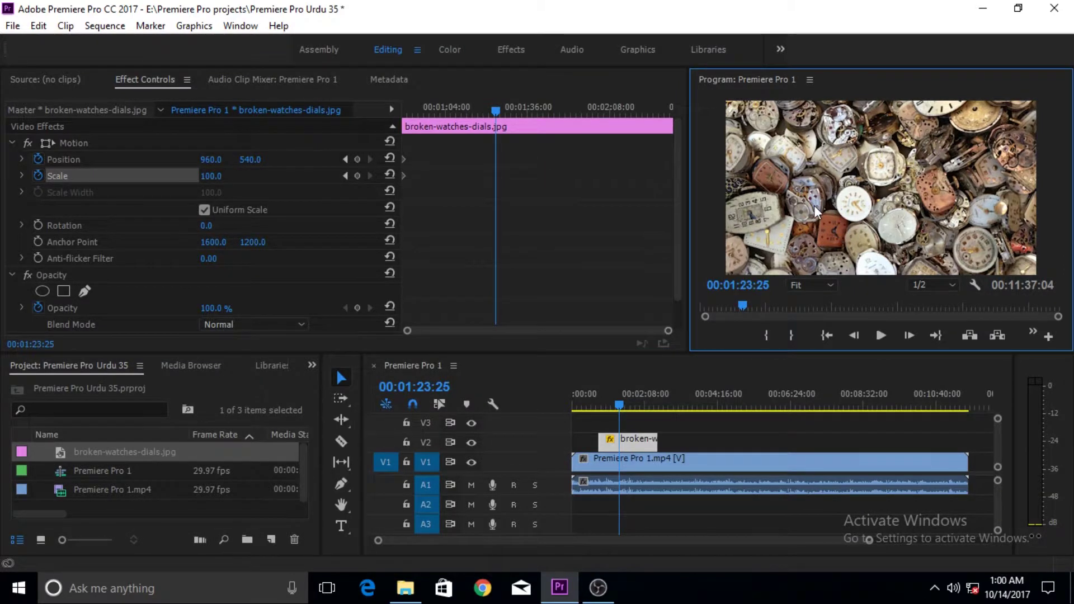
pyautogui.click(814, 206)
pyautogui.moveTo(813, 219); pyautogui.dragTo(885, 187)
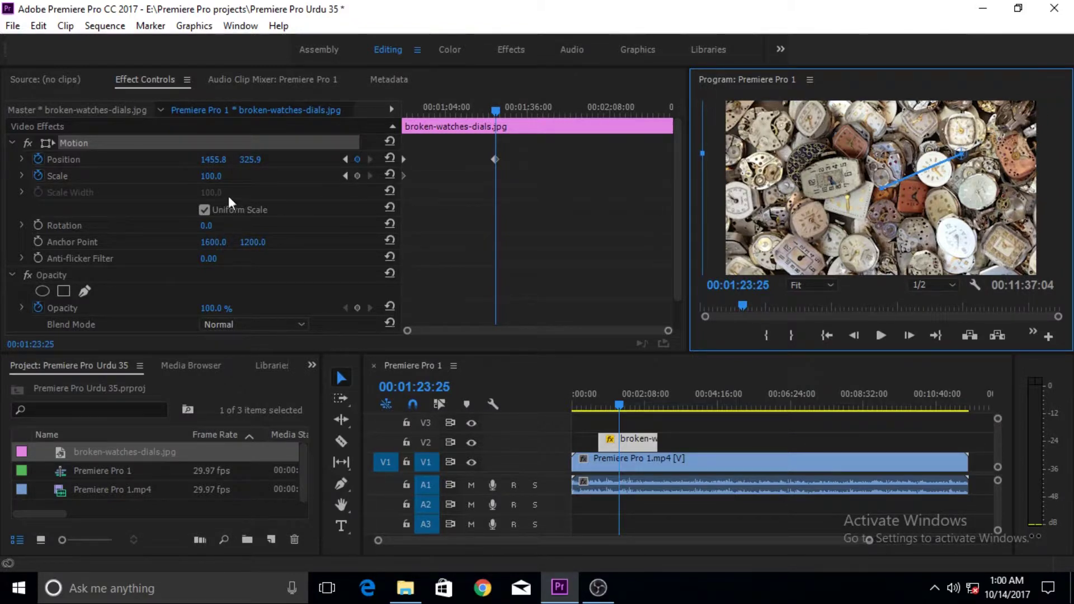
# Set the watches image's Scale to 567 at 00:01:23:25, creating a second scale keyframe.
pyautogui.click(211, 177)
pyautogui.moveTo(211, 177); pyautogui.dragTo(178, 177)
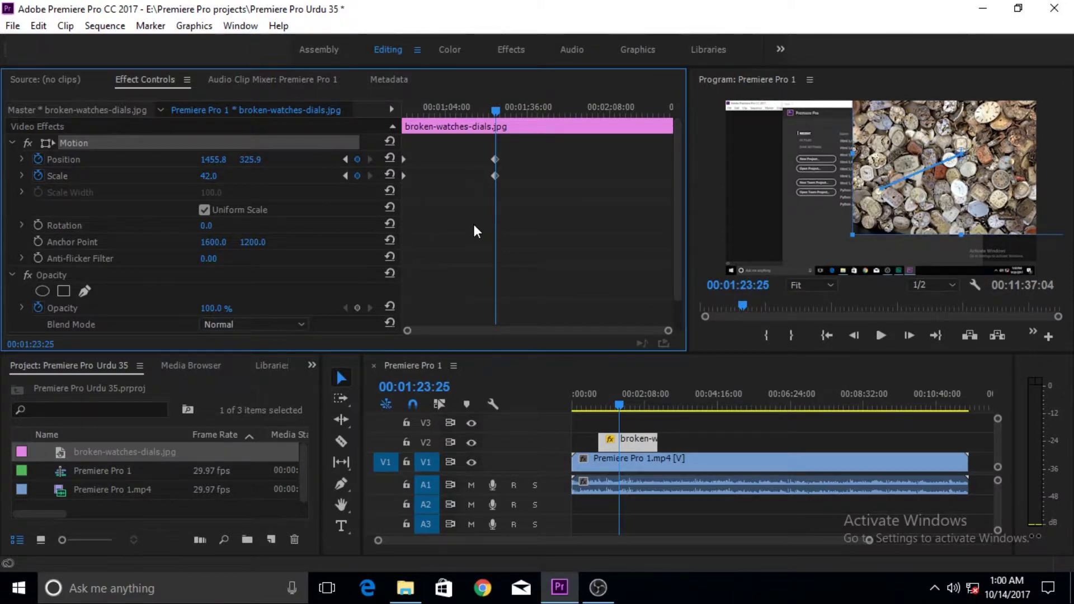
pyautogui.moveTo(211, 177)
pyautogui.mouseDown()
pyautogui.moveTo(274, 177)
pyautogui.moveTo(221, 177)
pyautogui.mouseUp()
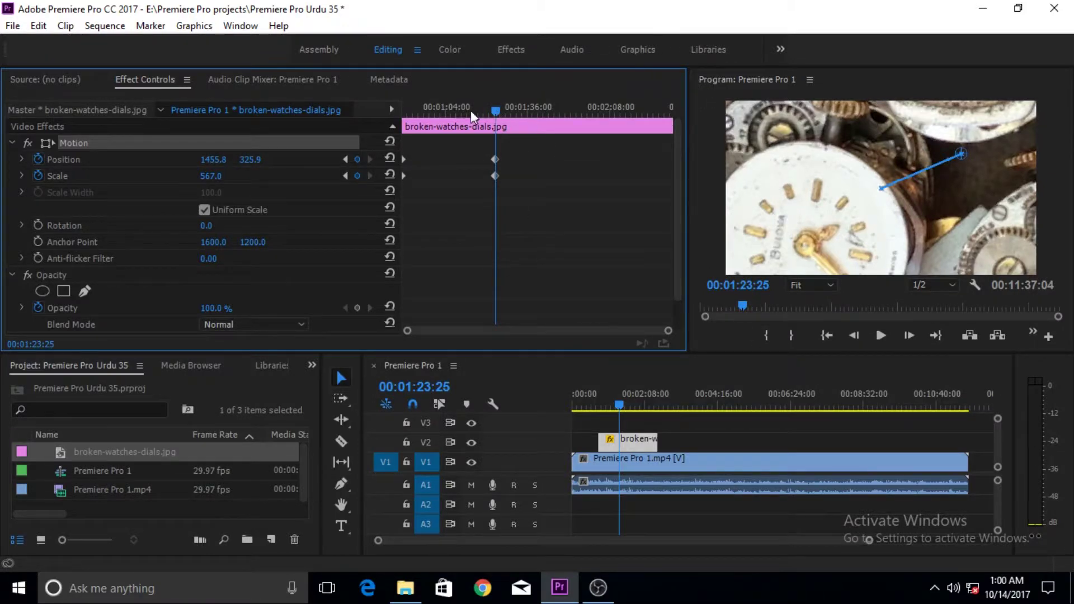
# Preview the position and scale animation from 00:00:47:02, muting audio track A1 for the playback.
pyautogui.moveTo(496, 110); pyautogui.dragTo(395, 110)
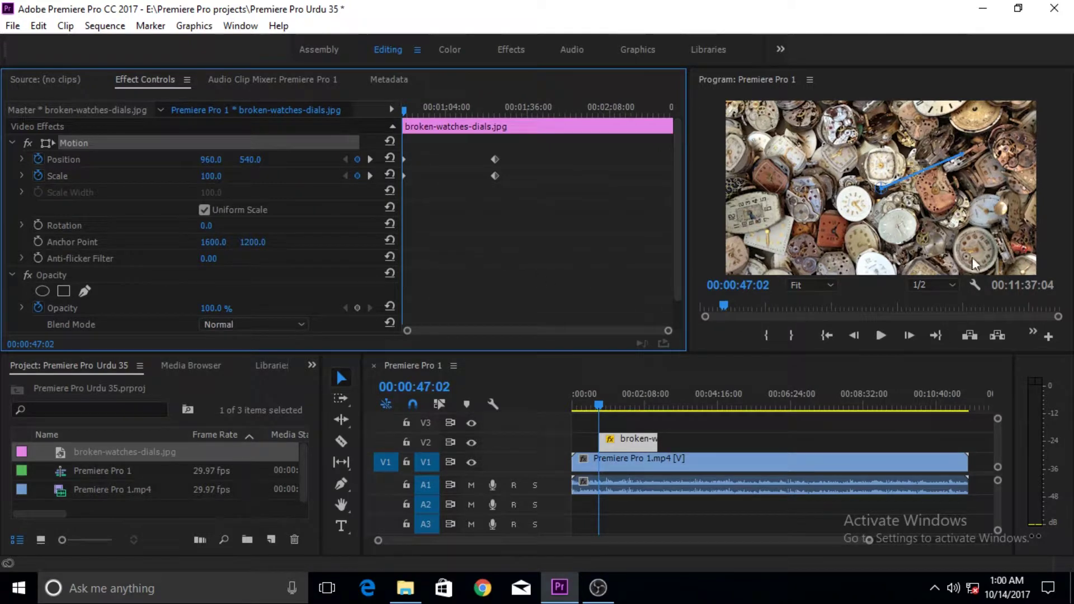
pyautogui.click(884, 337)
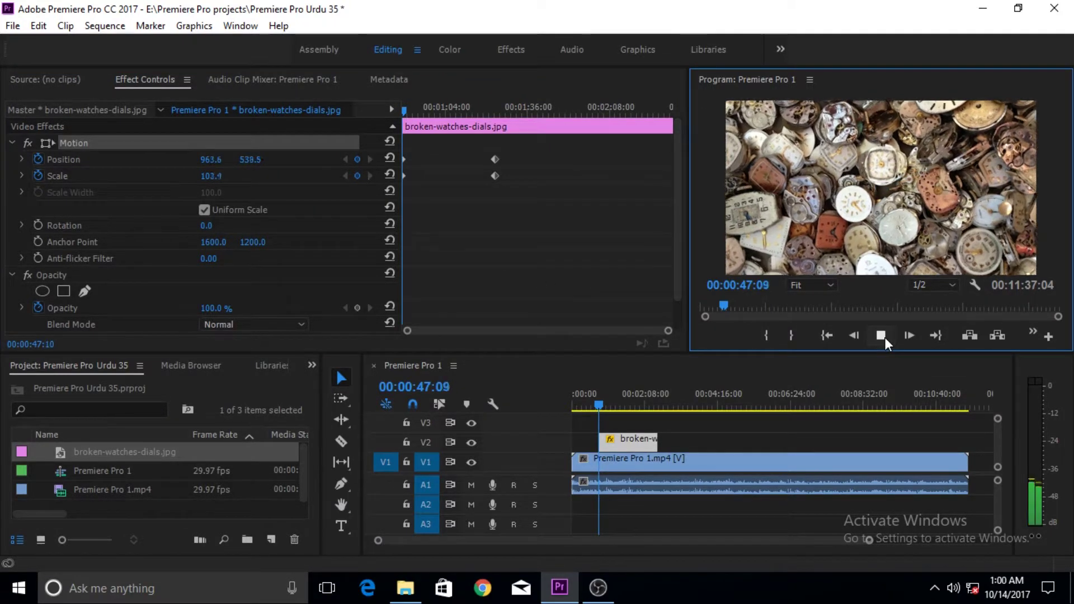
pyautogui.click(885, 337)
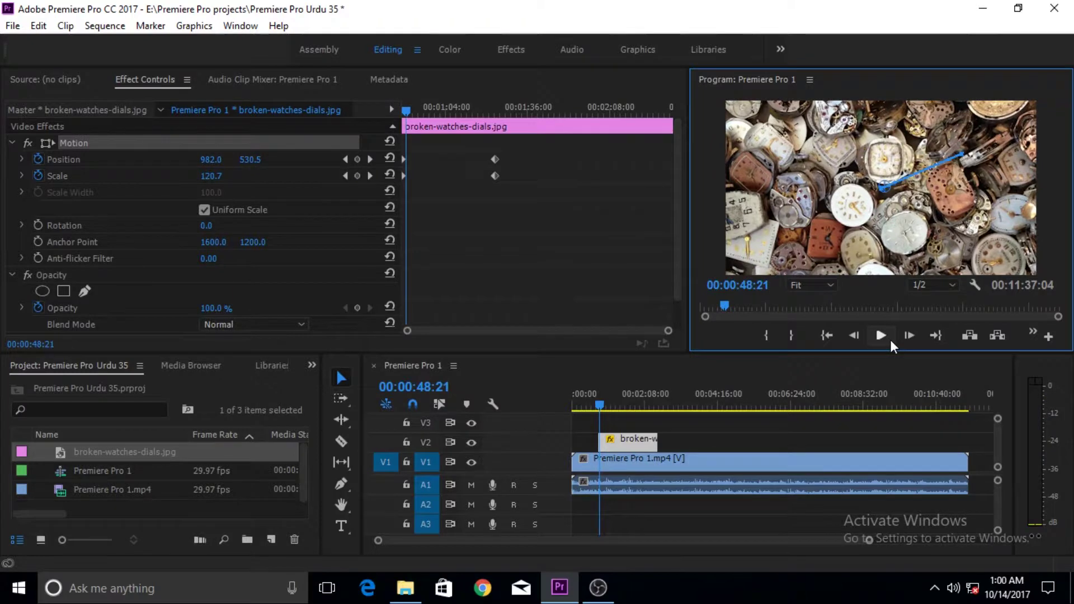
pyautogui.click(471, 485)
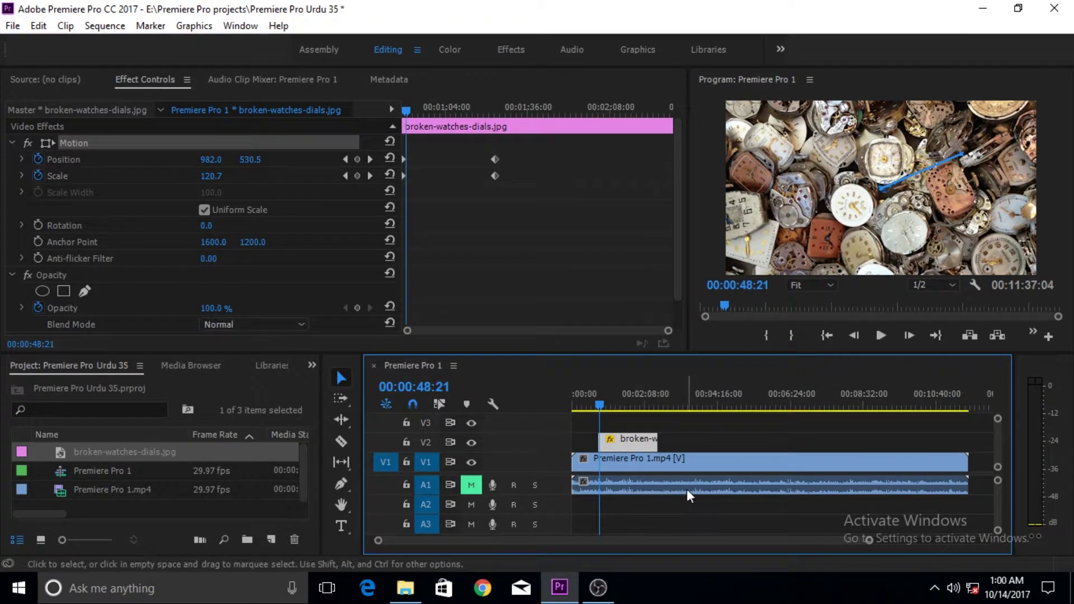
pyautogui.click(881, 335)
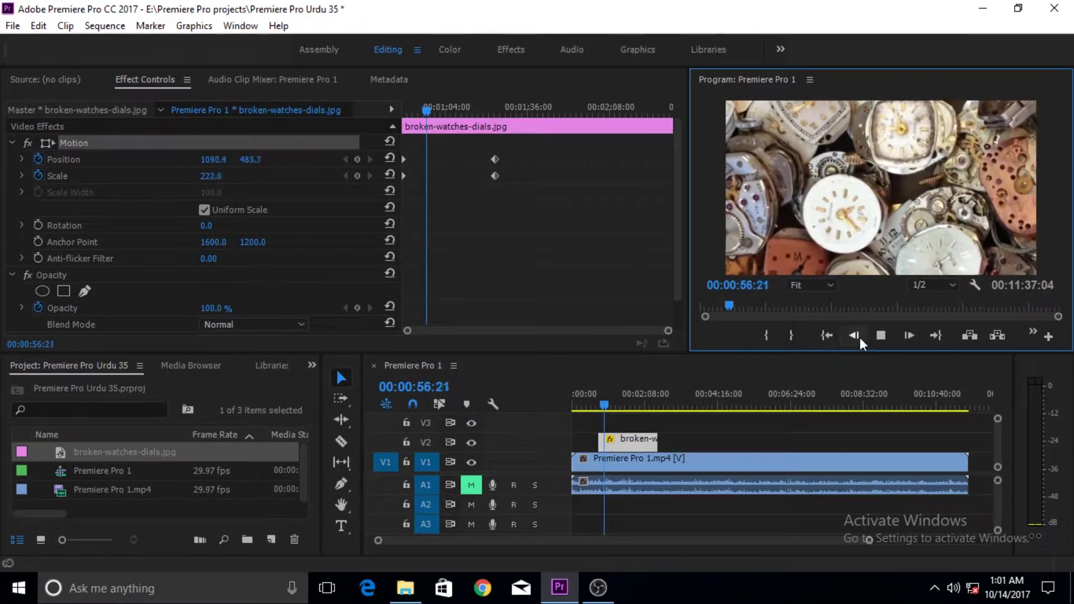
# Stop the preview and move the watches image's second Position keyframe earlier, to 00:00:57:29.
pyautogui.click(880, 335)
pyautogui.click(494, 159)
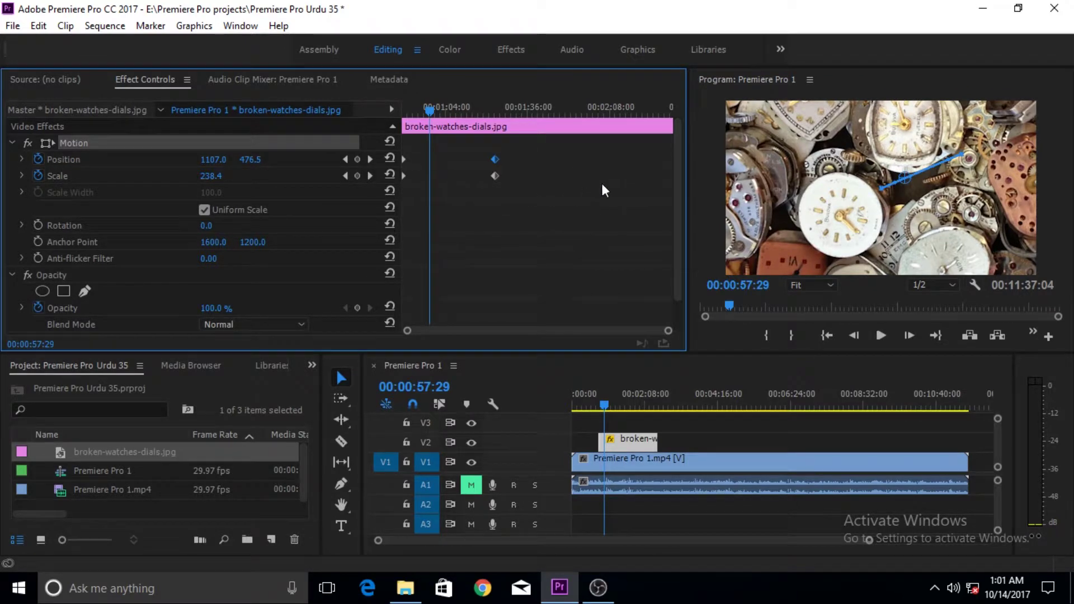
pyautogui.moveTo(493, 160); pyautogui.dragTo(432, 161)
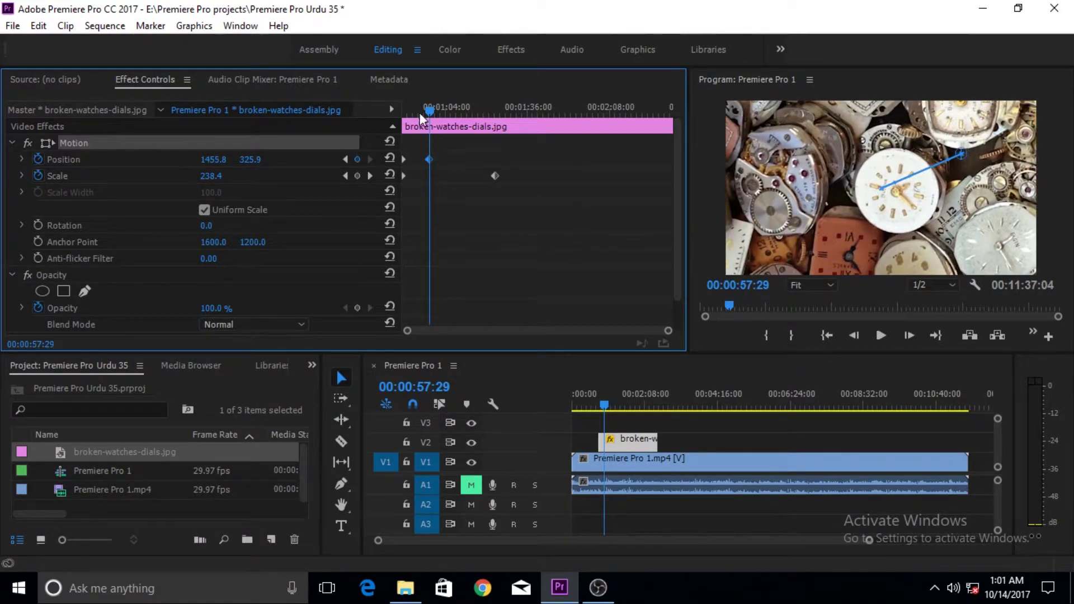
# Preview the animation from 00:00:47:02 with the retimed Position keyframe, and stop after about 16 seconds of footage.
pyautogui.moveTo(426, 109); pyautogui.dragTo(395, 113)
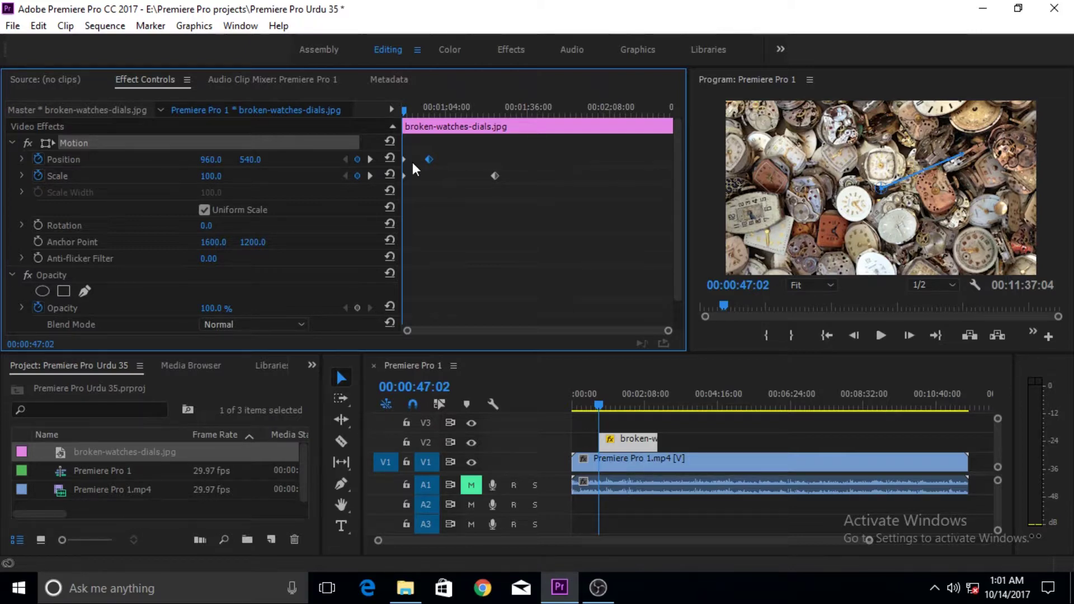
pyautogui.click(881, 337)
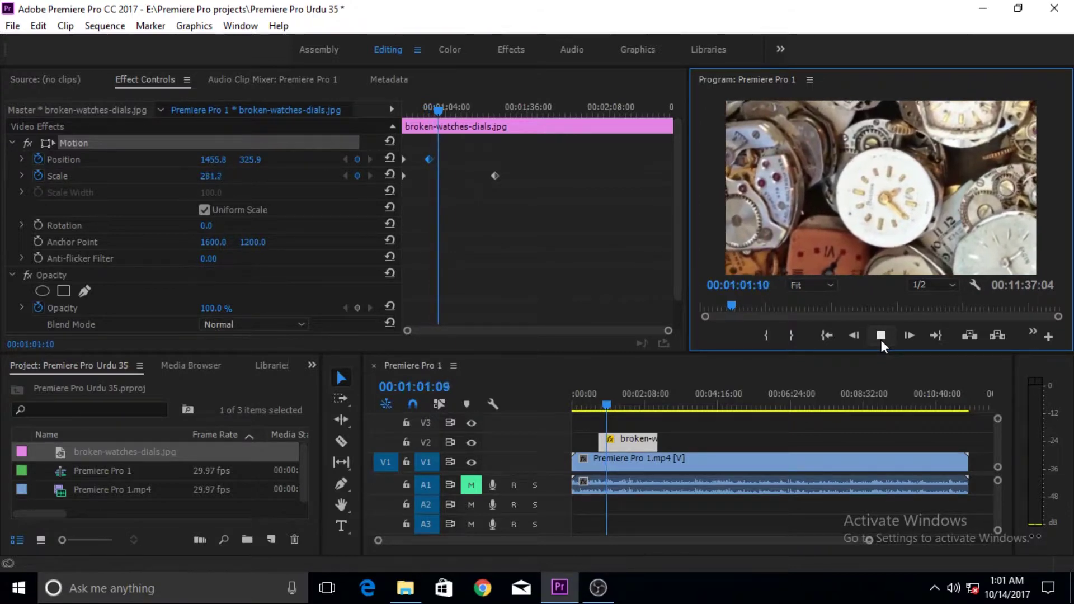
pyautogui.click(881, 340)
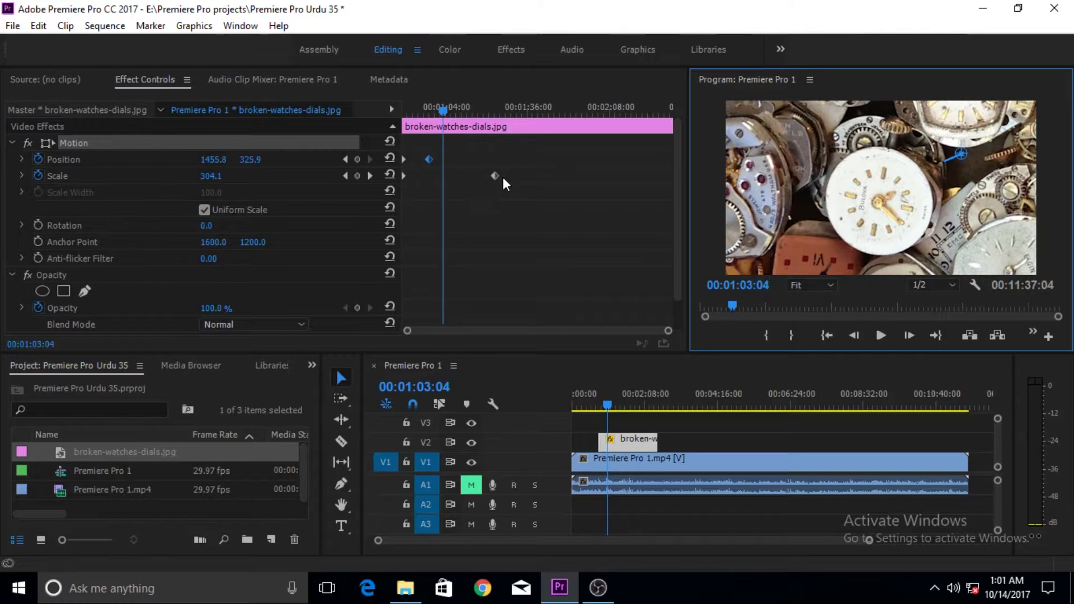
# Set the temporal interpolation of the watches image's second Position keyframe to Bezier.
pyautogui.rightClick(430, 159)
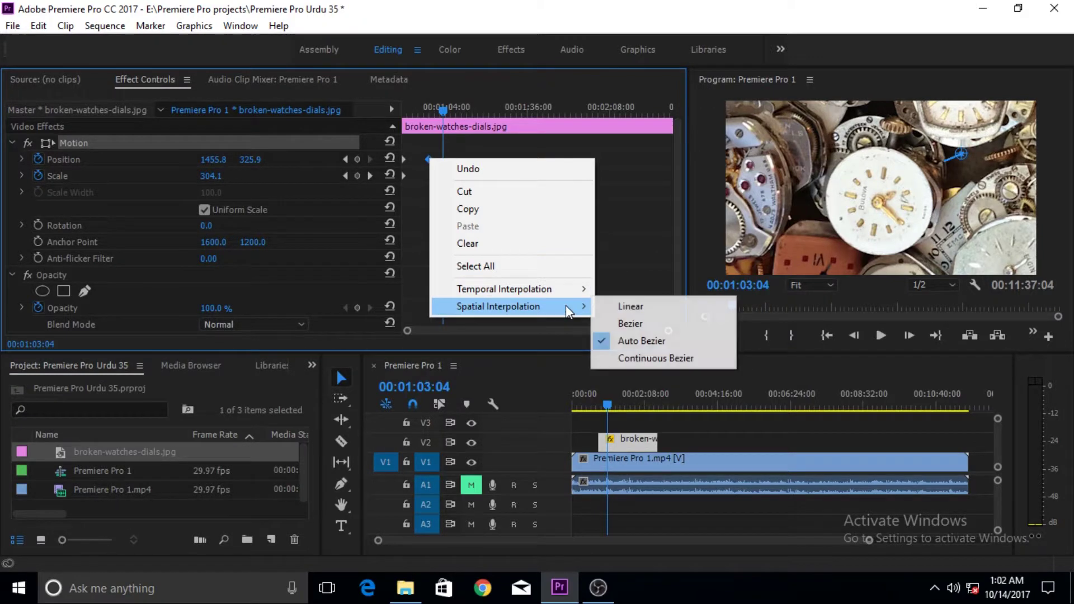
pyautogui.moveTo(579, 295)
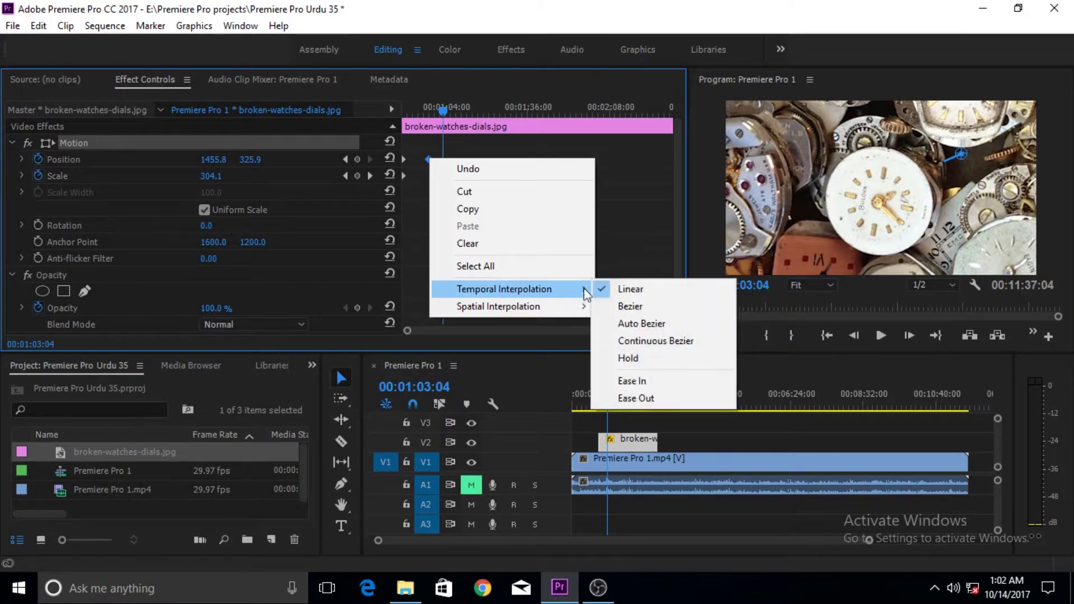
pyautogui.click(648, 308)
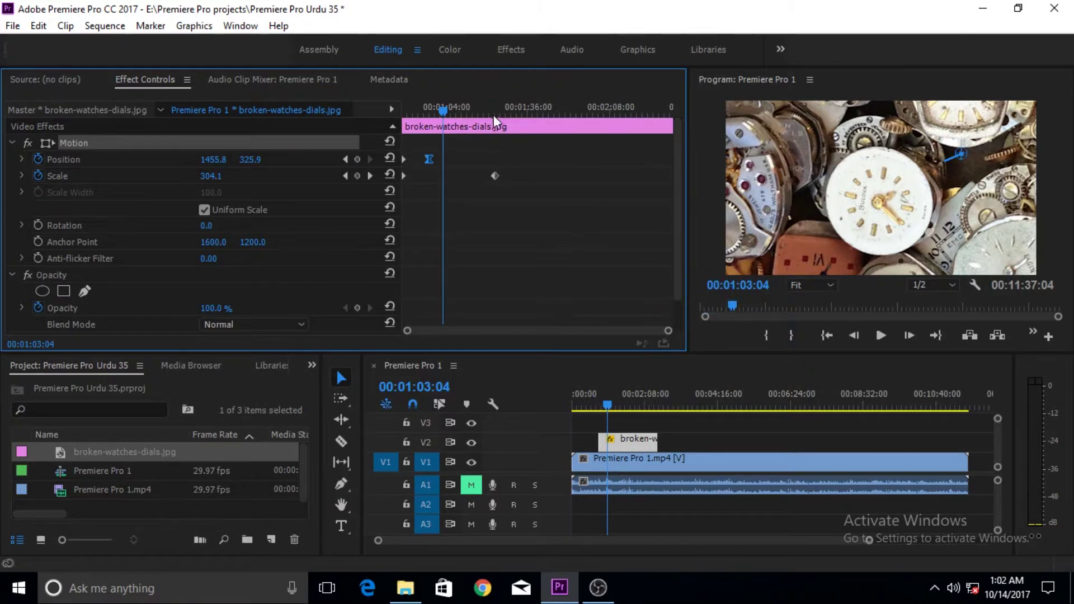
# At 00:00:47:02, shift the watches image's anchor point to about 1549.0, 1214.6, giving a position of about 909.0, 574.1.
pyautogui.moveTo(443, 110); pyautogui.dragTo(418, 113)
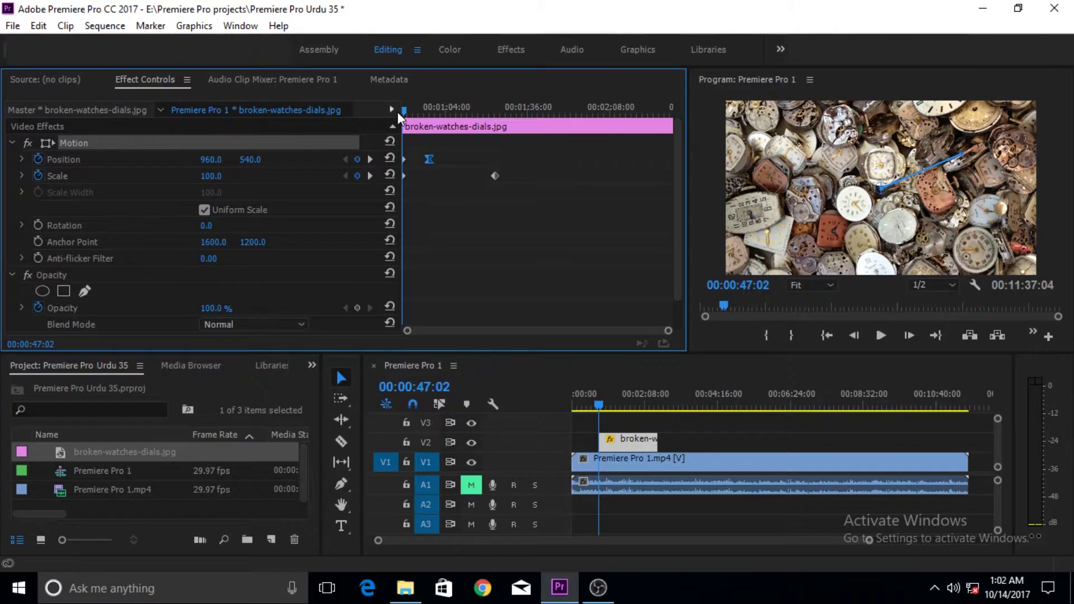
pyautogui.click(961, 158)
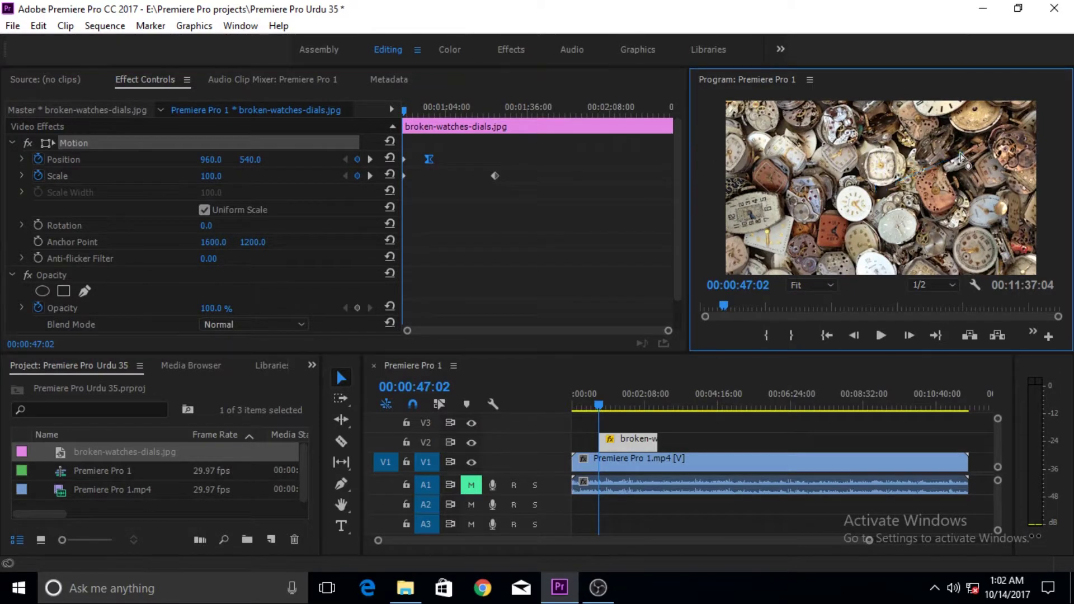
pyautogui.moveTo(969, 151)
pyautogui.mouseDown()
pyautogui.moveTo(881, 191)
pyautogui.moveTo(895, 212)
pyautogui.moveTo(945, 162)
pyautogui.moveTo(873, 192)
pyautogui.moveTo(923, 173)
pyautogui.mouseUp()
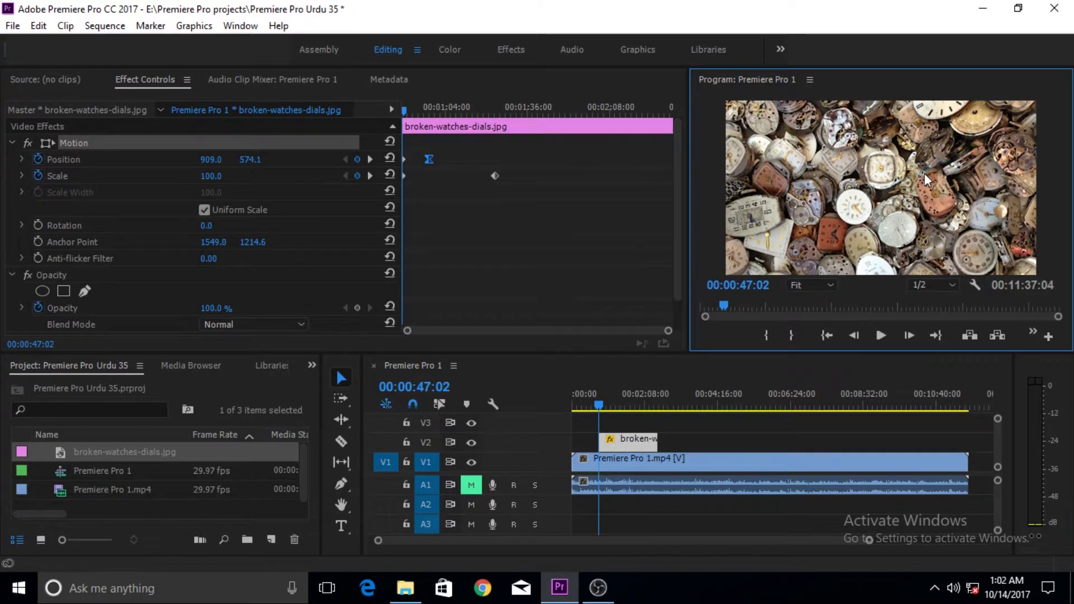
pyautogui.click(923, 176)
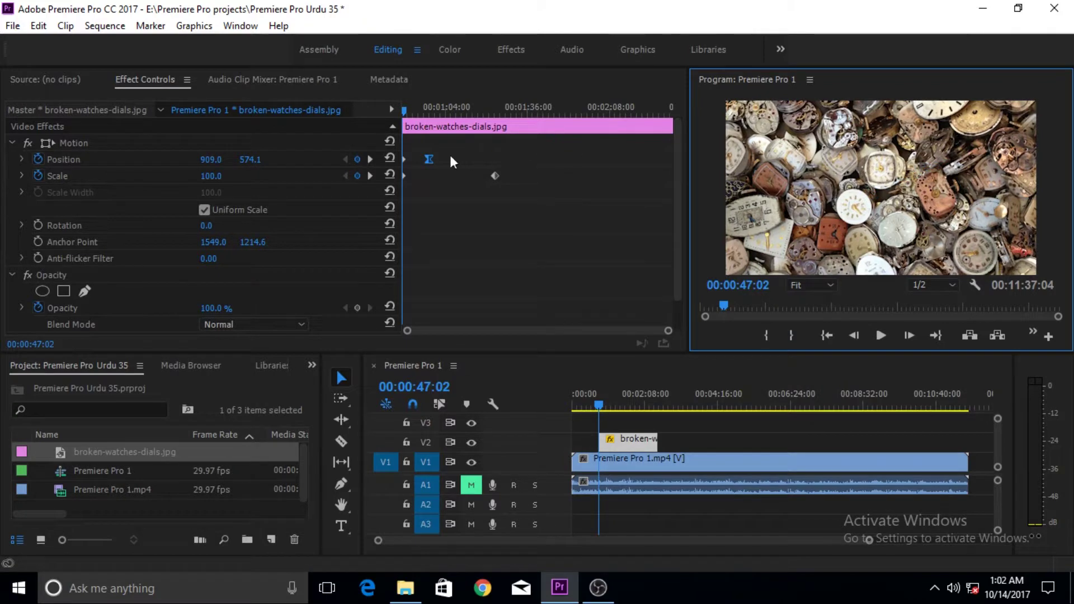
# Bend the watches image's motion path into a downward curve between its two Position keyframes.
pyautogui.click(428, 158)
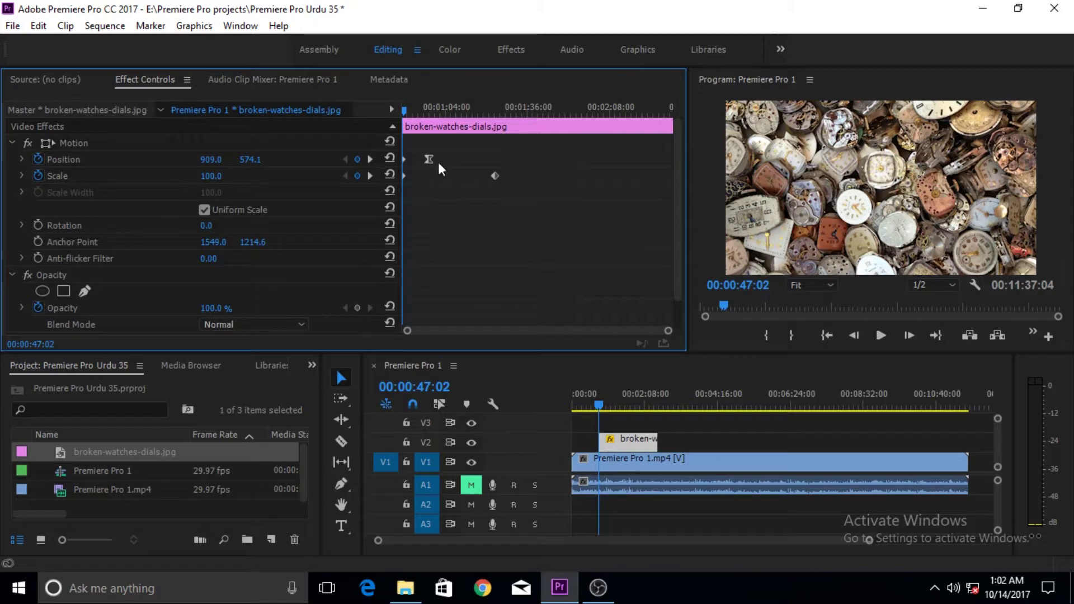
pyautogui.click(860, 223)
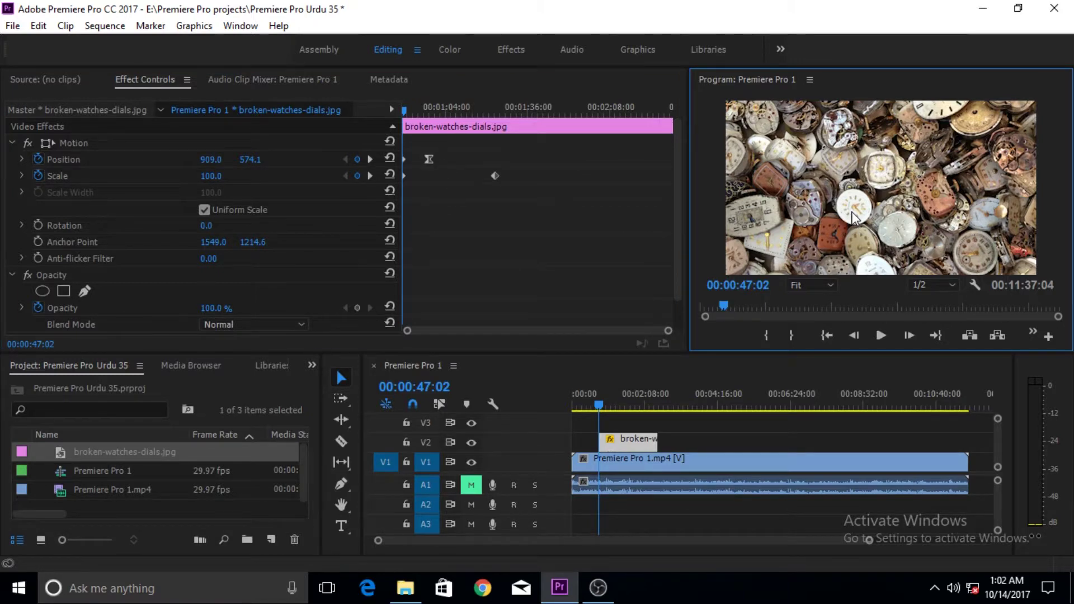
pyautogui.click(852, 219)
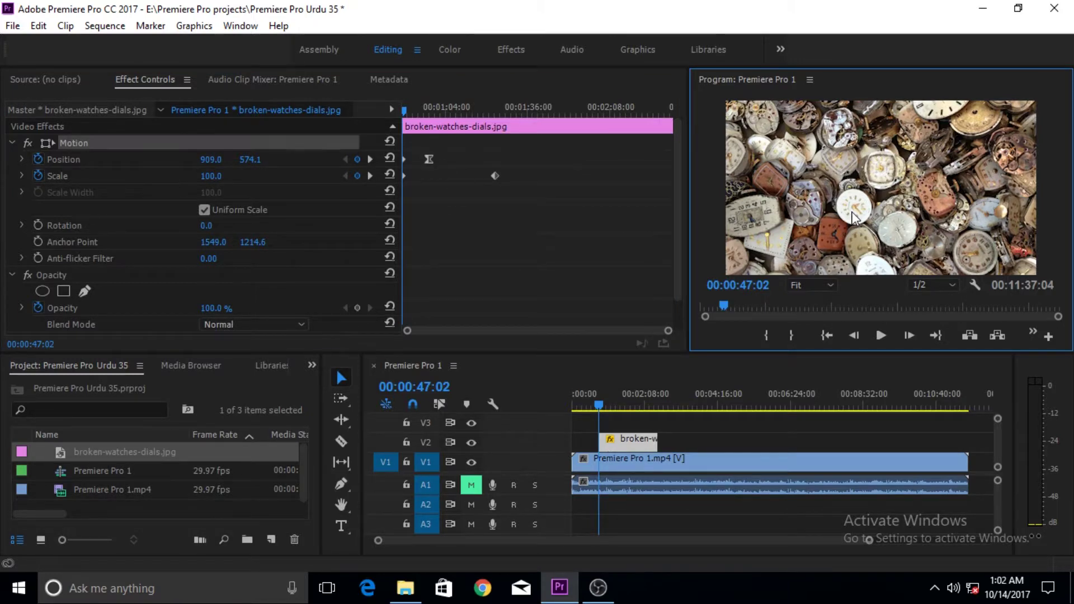
pyautogui.click(892, 199)
pyautogui.click(895, 274)
# Add a Scale keyframe of 40 to the watches image at 00:00:57:24.
pyautogui.moveTo(406, 112); pyautogui.dragTo(429, 115)
pyautogui.moveTo(203, 177); pyautogui.dragTo(140, 177)
pyautogui.moveTo(206, 176); pyautogui.dragTo(220, 175)
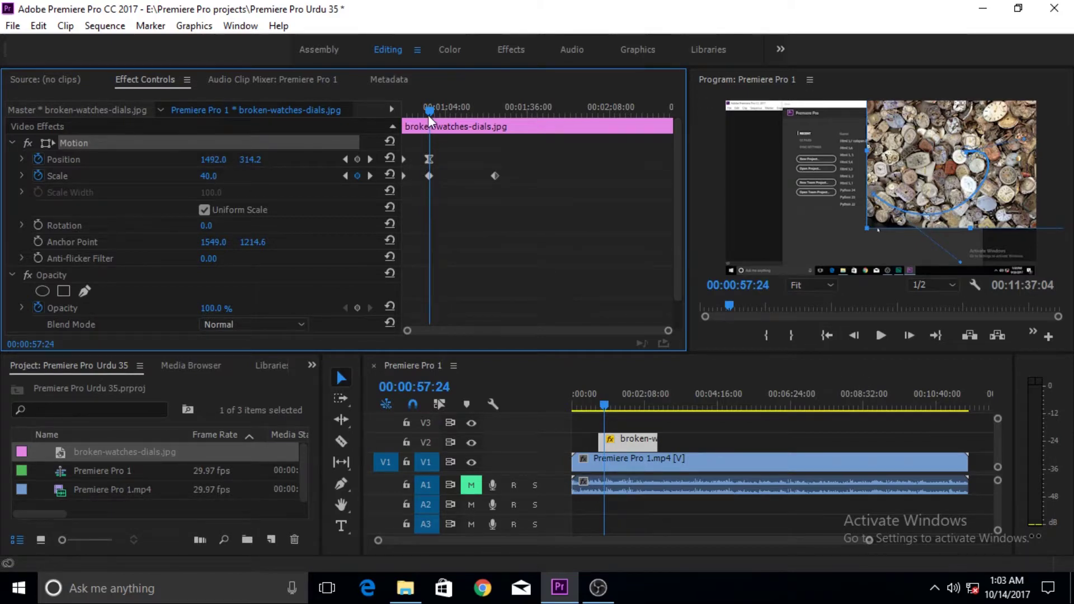
# Preview the curved motion and the shrinking scale from 00:00:47:02, and stop at about 00:01:03:19.
pyautogui.moveTo(428, 115); pyautogui.dragTo(391, 114)
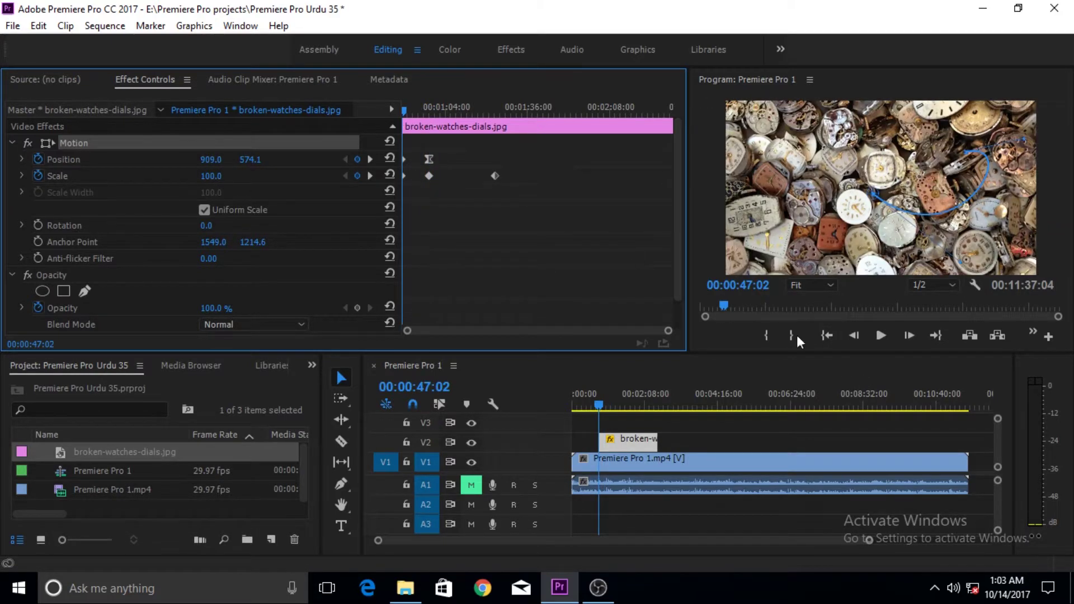
pyautogui.click(878, 336)
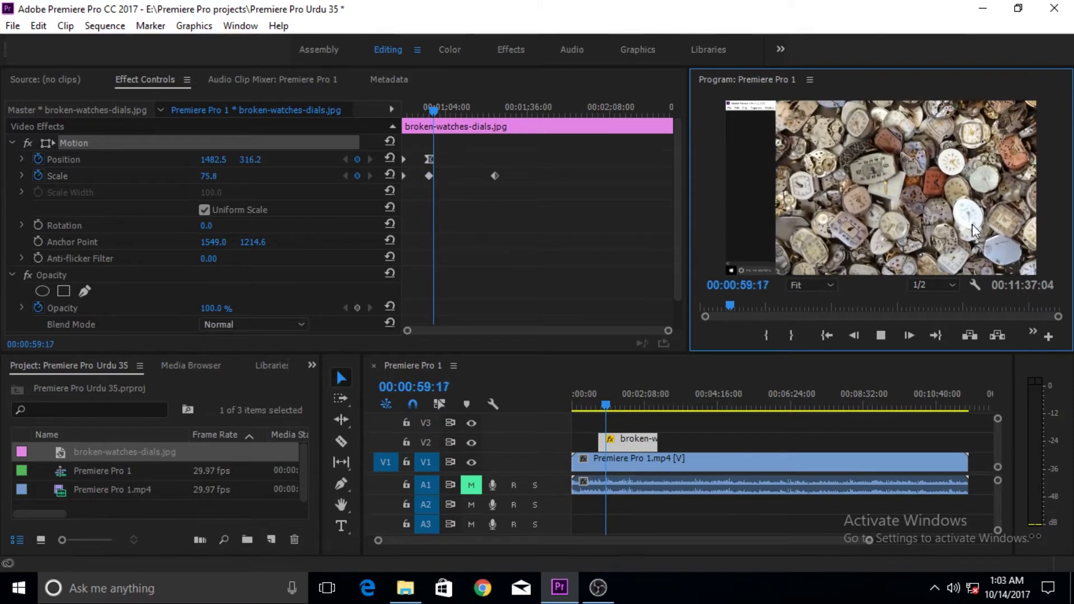
pyautogui.click(876, 334)
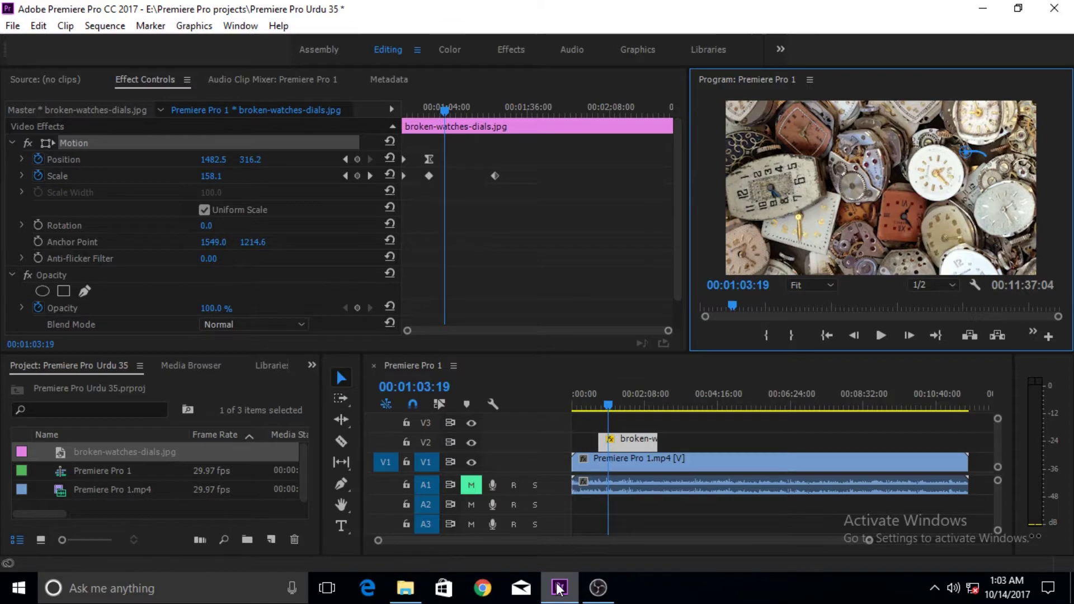
pyautogui.moveTo(558, 588)
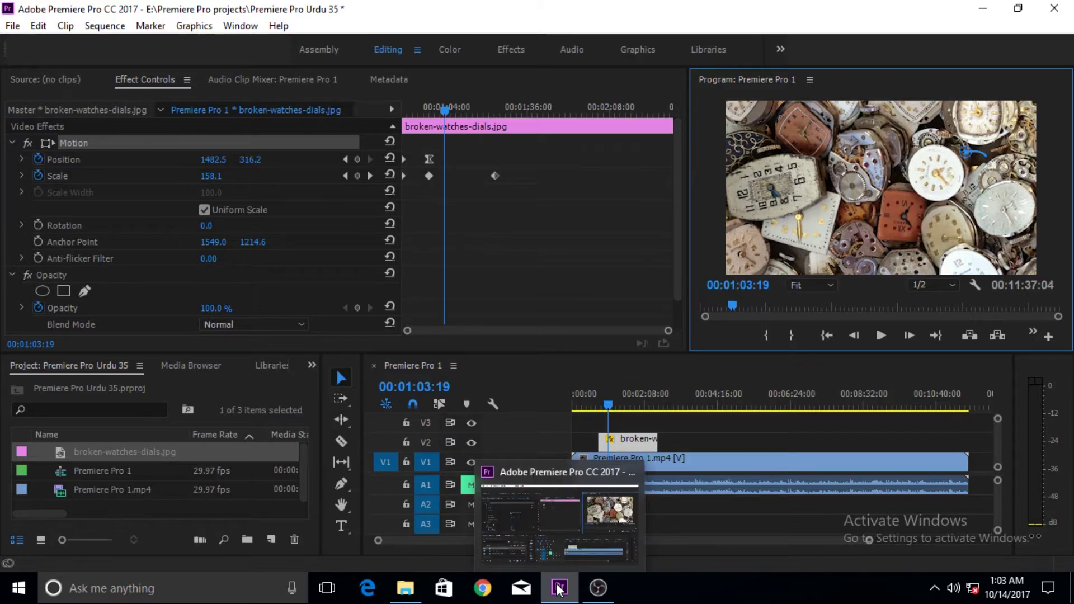
pyautogui.click(558, 588)
pyautogui.click(558, 589)
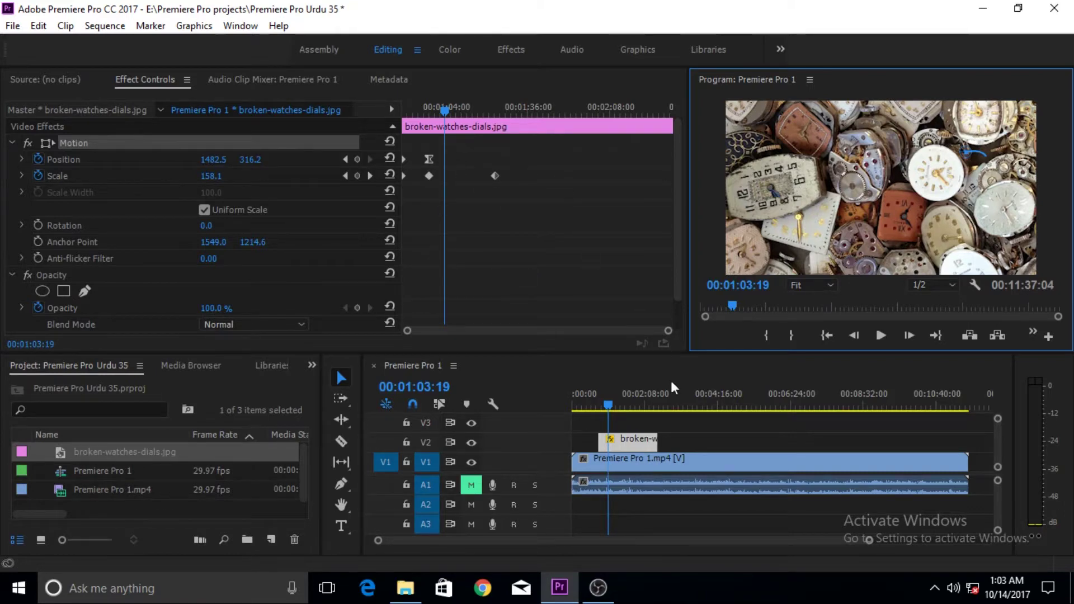
# Examine the Volume and Channel Volume effects of the audio clip on A1, and reselect the watches image on V2.
pyautogui.click(640, 482)
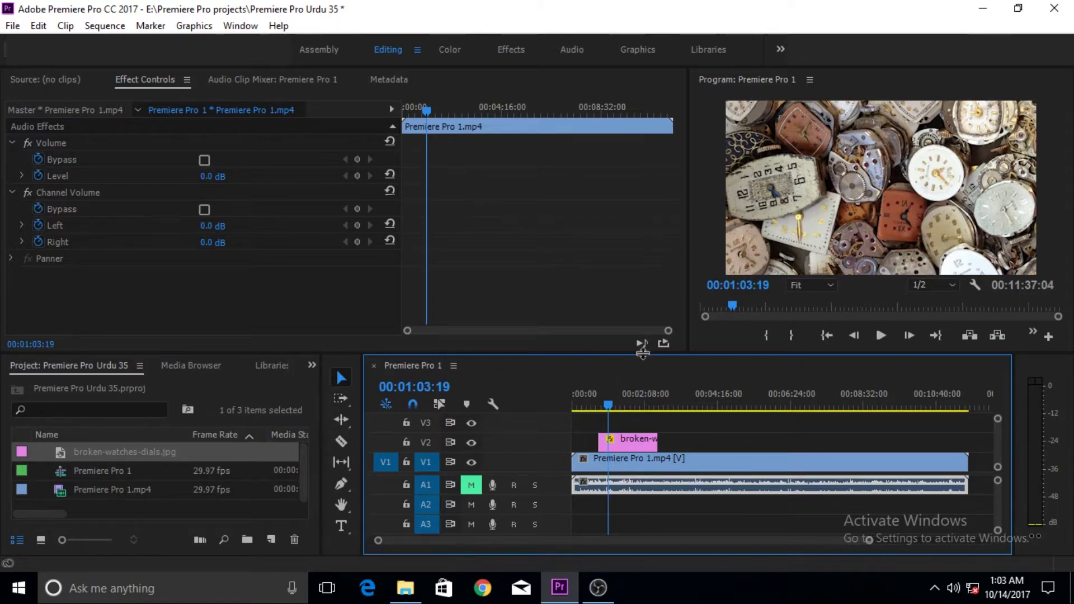
pyautogui.click(638, 445)
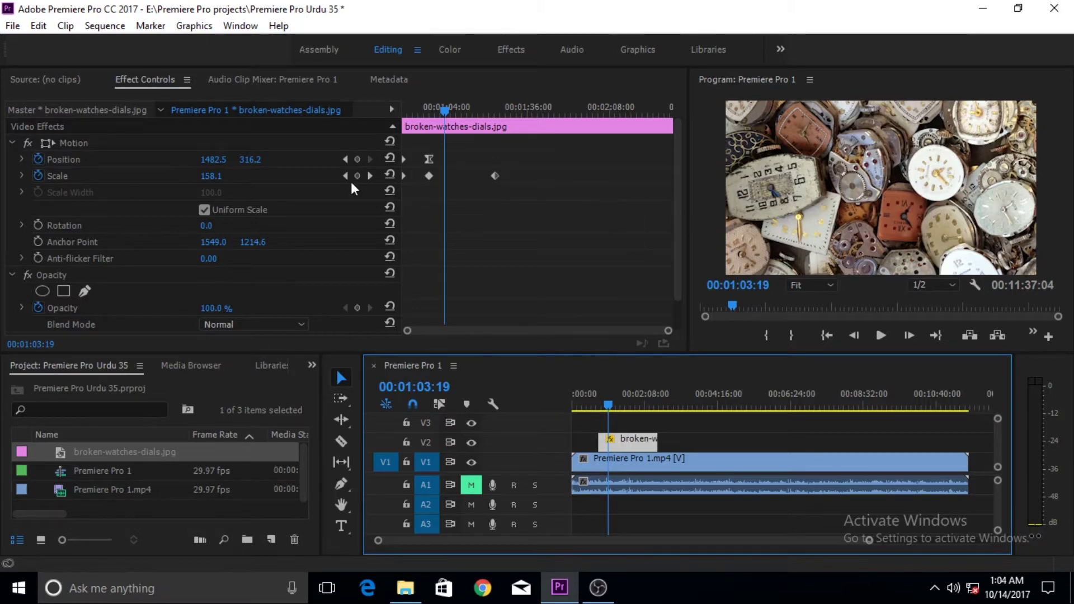
# Set the watches image's Rotation to 73°.
pyautogui.click(204, 225)
pyautogui.write('14')
pyautogui.press('Return')
pyautogui.moveTo(208, 225); pyautogui.dragTo(235, 225)
pyautogui.click(213, 226)
pyautogui.press('Return')
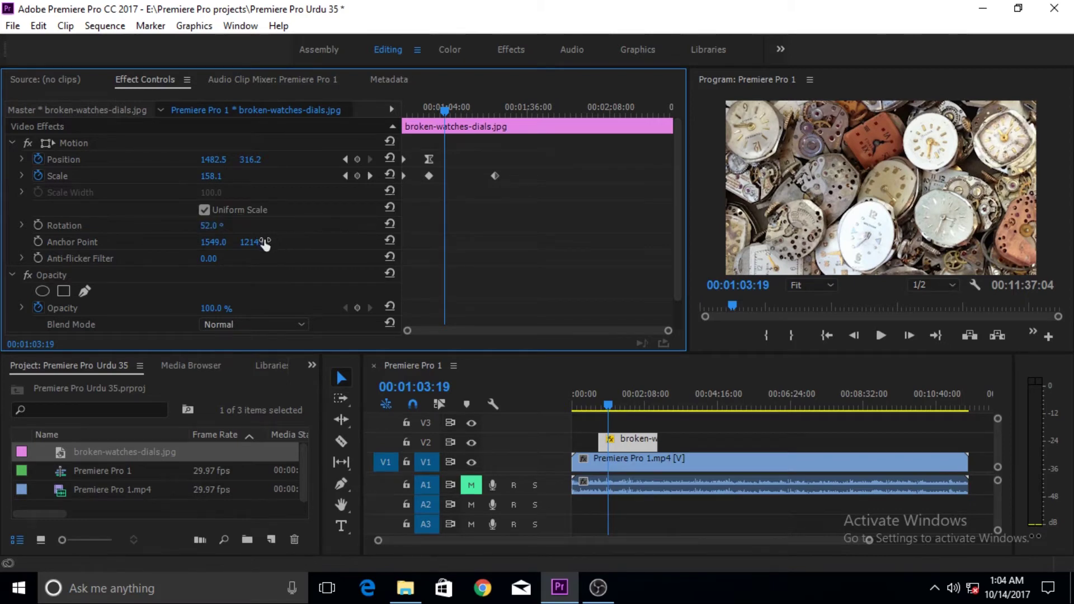
pyautogui.moveTo(212, 229); pyautogui.dragTo(231, 228)
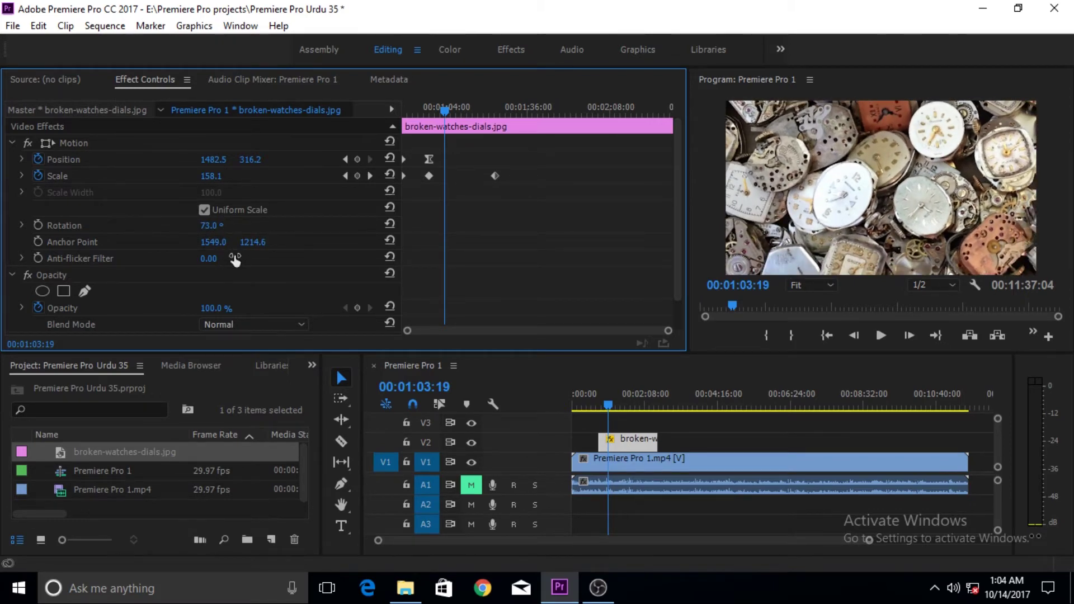
pyautogui.moveTo(208, 304); pyautogui.dragTo(235, 310)
pyautogui.click(560, 596)
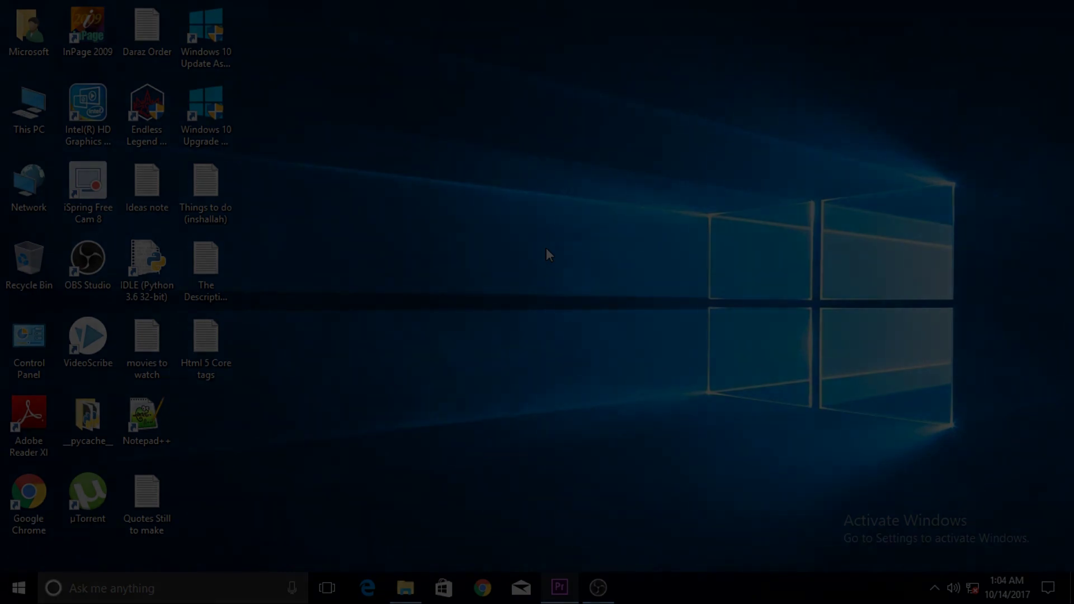
pyautogui.rightClick(399, 184)
pyautogui.click(475, 227)
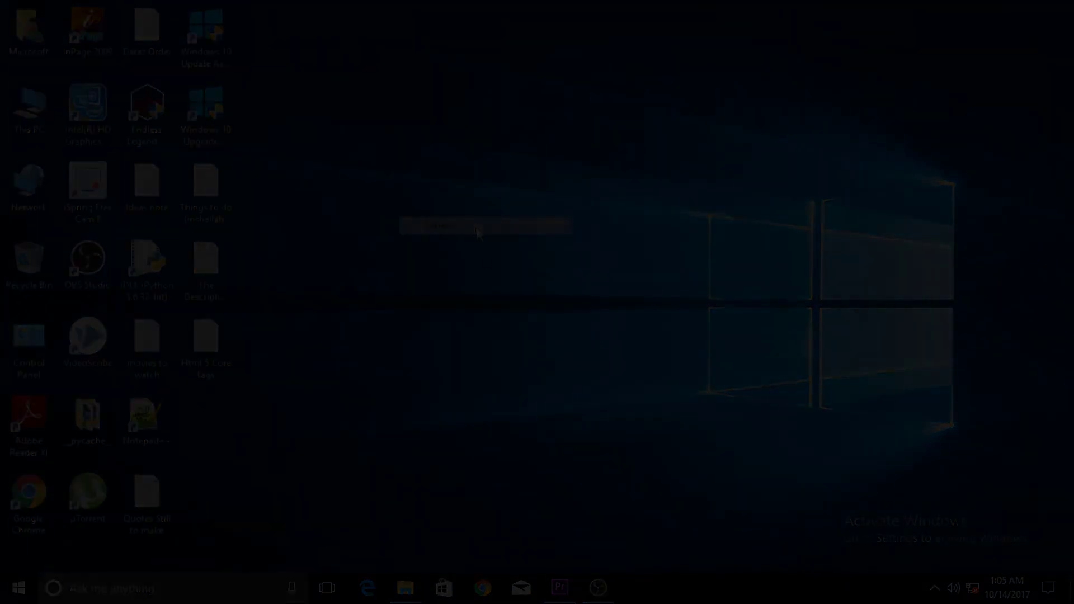